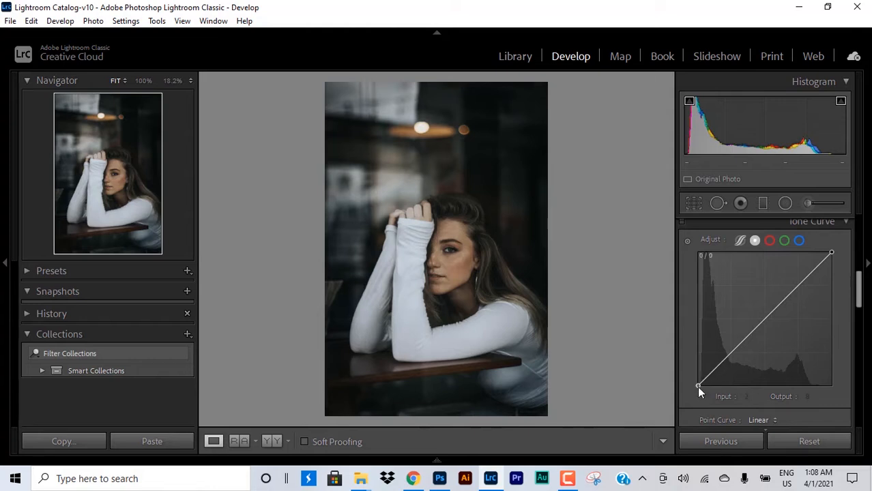
Shape the point tone curve: slightly raised blacks, lowered deep shadows, lifted midtones with a point at 86/92, highlights at 207/215, white point at 244/255.
{"action": "left_click_drag", "start_coordinate": [696, 386], "coordinate": [717, 368]}
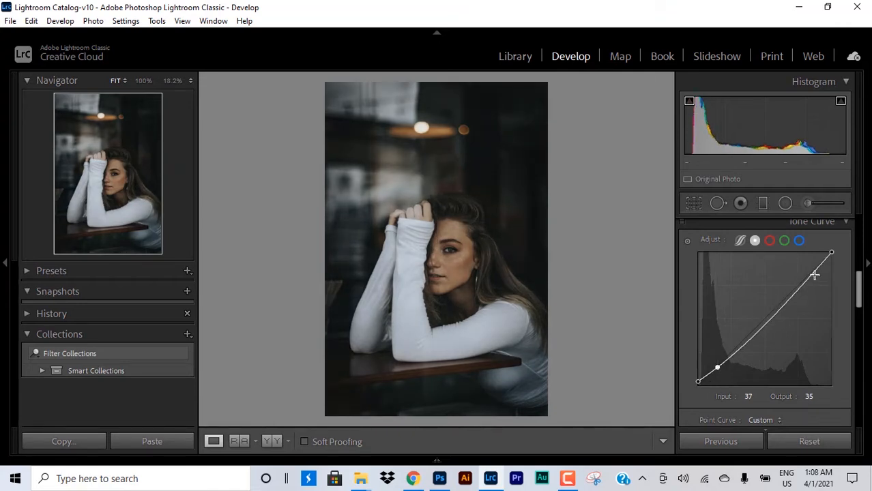
{"action": "left_click_drag", "start_coordinate": [814, 273], "coordinate": [807, 270]}
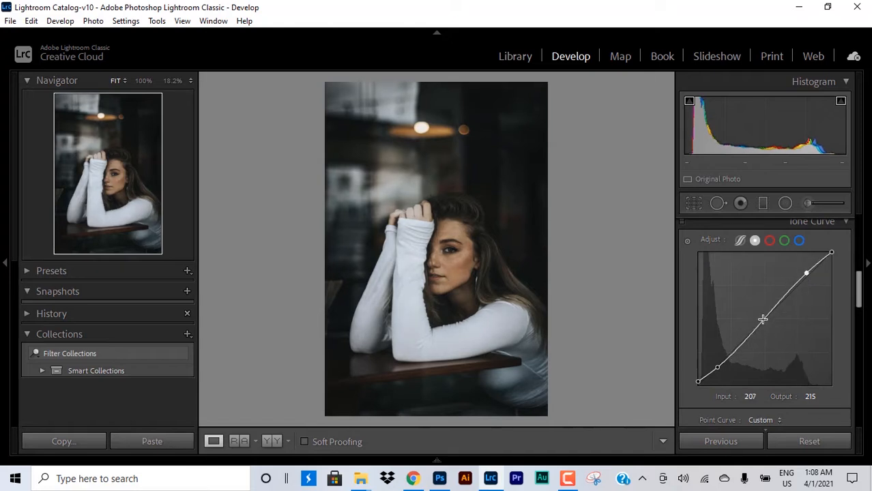
{"action": "left_click_drag", "start_coordinate": [763, 319], "coordinate": [765, 314]}
{"action": "mouse_move", "coordinate": [732, 348]}
{"action": "left_mouse_down"}
{"action": "mouse_move", "coordinate": [716, 369]}
{"action": "mouse_move", "coordinate": [741, 337]}
{"action": "left_mouse_up"}
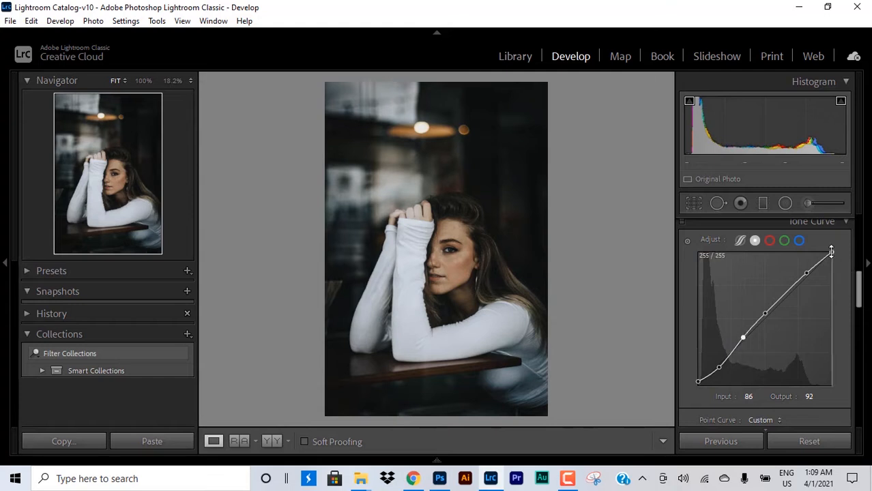
{"action": "mouse_move", "coordinate": [832, 252]}
{"action": "left_mouse_down"}
{"action": "mouse_move", "coordinate": [819, 251]}
{"action": "mouse_move", "coordinate": [832, 252]}
{"action": "left_mouse_up"}
Set the photo's basic tone to Highlights -16, Shadows +63, Whites +47 and Blacks -30.
{"action": "scroll", "coordinate": [826, 248], "scroll_direction": "up", "scroll_amount": 5}
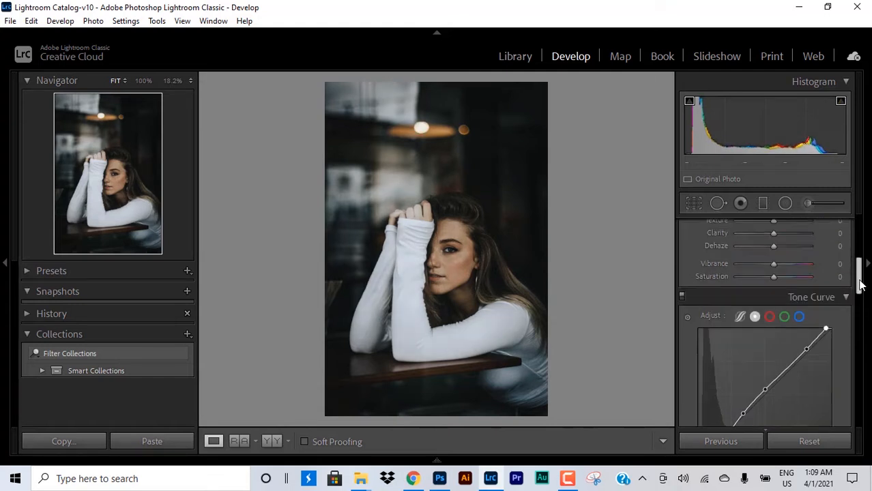
{"action": "left_click_drag", "start_coordinate": [783, 351], "coordinate": [740, 353]}
{"action": "double_click", "coordinate": [738, 349]}
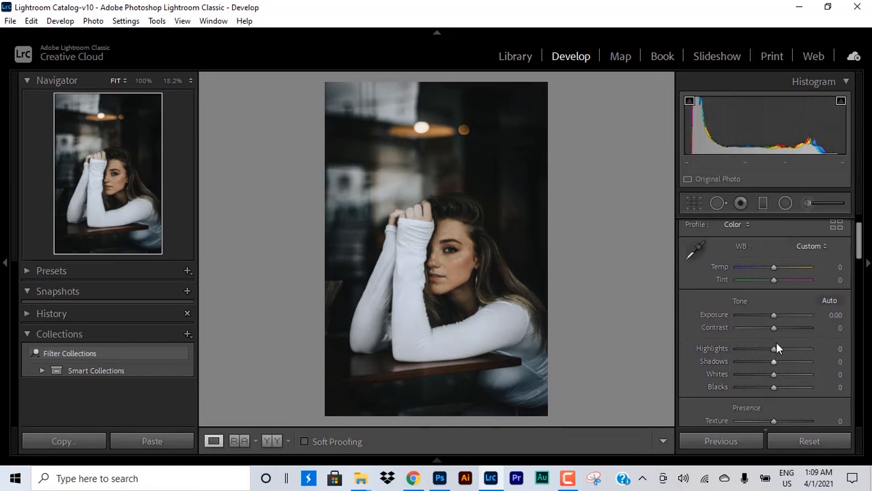
{"action": "left_click_drag", "start_coordinate": [774, 349], "coordinate": [768, 366]}
{"action": "left_click", "coordinate": [766, 350]}
{"action": "left_click", "coordinate": [763, 350]}
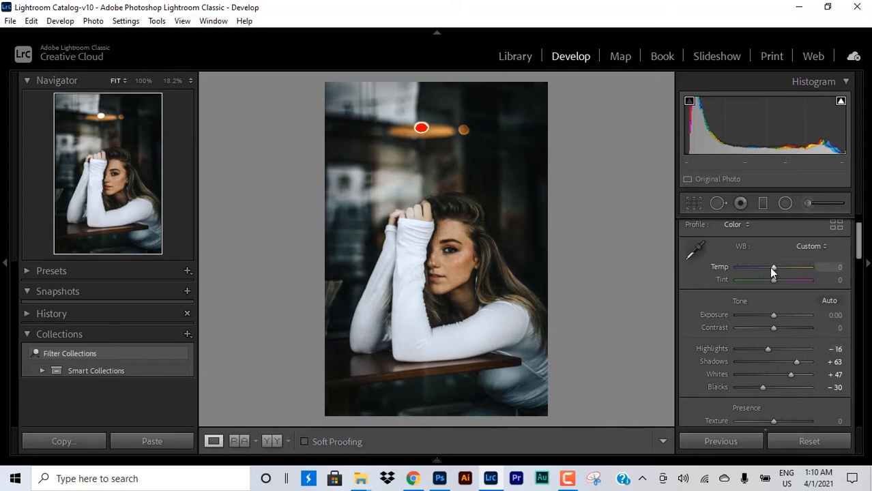
Set the photo's Clarity to +16 and Dehaze to +4.
{"action": "mouse_move", "coordinate": [769, 266]}
{"action": "left_mouse_down"}
{"action": "mouse_move", "coordinate": [773, 281]}
{"action": "mouse_move", "coordinate": [771, 268]}
{"action": "left_mouse_up"}
{"action": "left_click_drag", "start_coordinate": [860, 247], "coordinate": [858, 278]}
{"action": "mouse_move", "coordinate": [774, 250]}
{"action": "left_mouse_down"}
{"action": "mouse_move", "coordinate": [765, 250]}
{"action": "mouse_move", "coordinate": [780, 264]}
{"action": "mouse_move", "coordinate": [768, 264]}
{"action": "mouse_move", "coordinate": [780, 265]}
{"action": "left_mouse_up"}
{"action": "mouse_move", "coordinate": [773, 275]}
{"action": "left_mouse_down"}
{"action": "mouse_move", "coordinate": [759, 275]}
{"action": "mouse_move", "coordinate": [775, 275]}
{"action": "left_mouse_up"}
Set Vibrance to +44 and Saturation to -12, and compare the photo with its unedited version.
{"action": "left_click_drag", "start_coordinate": [860, 269], "coordinate": [859, 277]}
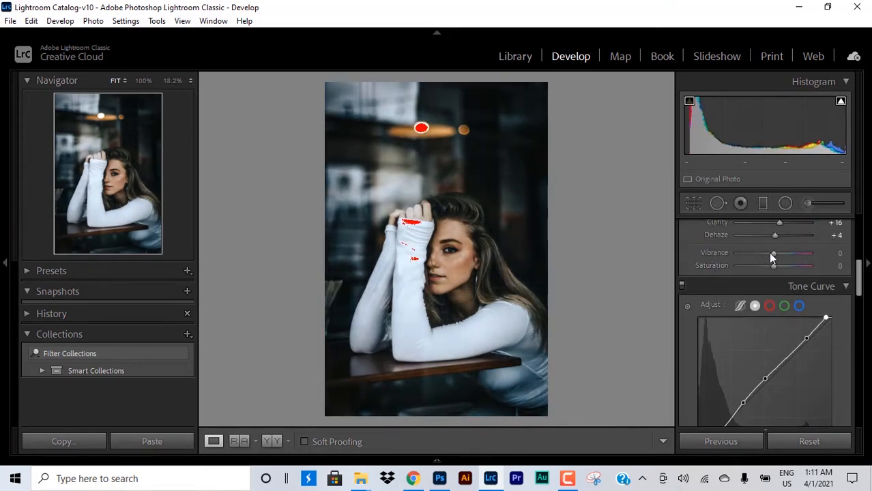
{"action": "left_click_drag", "start_coordinate": [768, 252], "coordinate": [789, 253]}
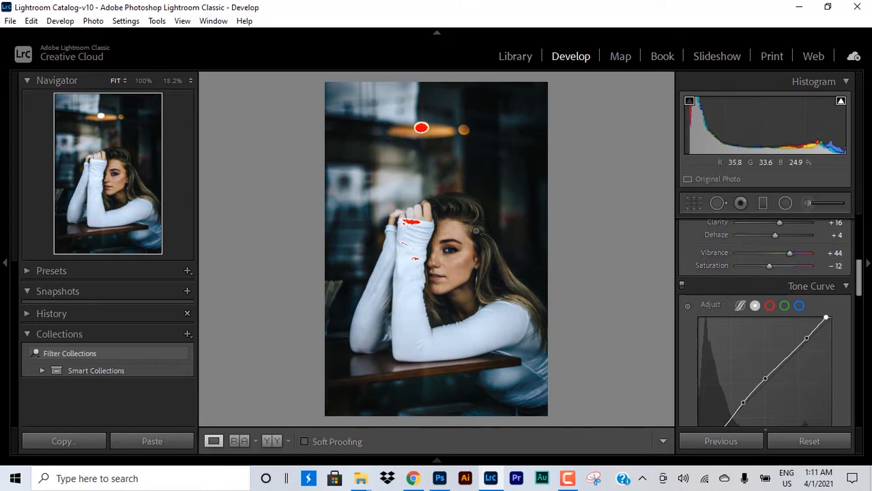
{"action": "key", "text": "backslash"}
{"action": "key", "text": "backslash"}
Set the HSL saturation to Red +23, Orange +33, Yellow +22, Green +3, Aqua -4, Blue -24, Purple +62 and Magenta +35.
{"action": "left_click_drag", "start_coordinate": [858, 283], "coordinate": [860, 326]}
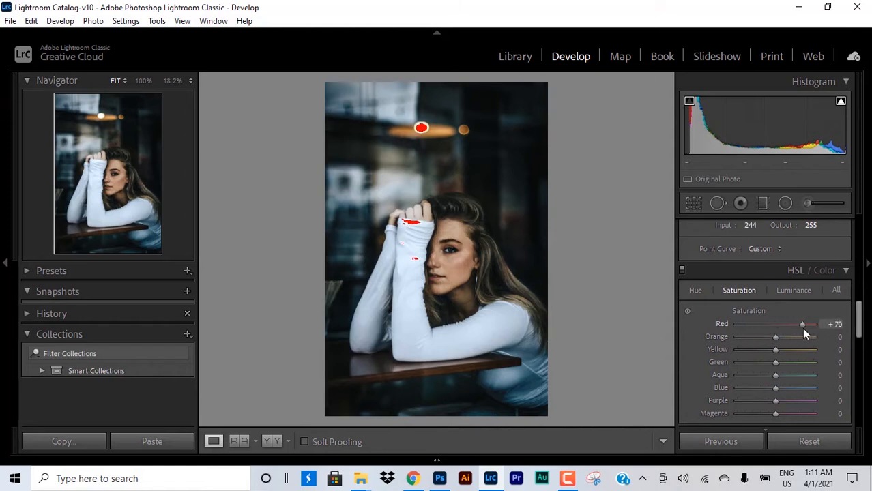
{"action": "left_click_drag", "start_coordinate": [803, 327], "coordinate": [775, 360]}
{"action": "left_click_drag", "start_coordinate": [765, 392], "coordinate": [800, 402]}
{"action": "left_click", "coordinate": [687, 311]}
{"action": "mouse_move", "coordinate": [518, 259]}
{"action": "left_mouse_down"}
{"action": "mouse_move", "coordinate": [518, 227]}
{"action": "mouse_move", "coordinate": [519, 261]}
{"action": "left_mouse_up"}
{"action": "left_click_drag", "start_coordinate": [784, 414], "coordinate": [789, 414]}
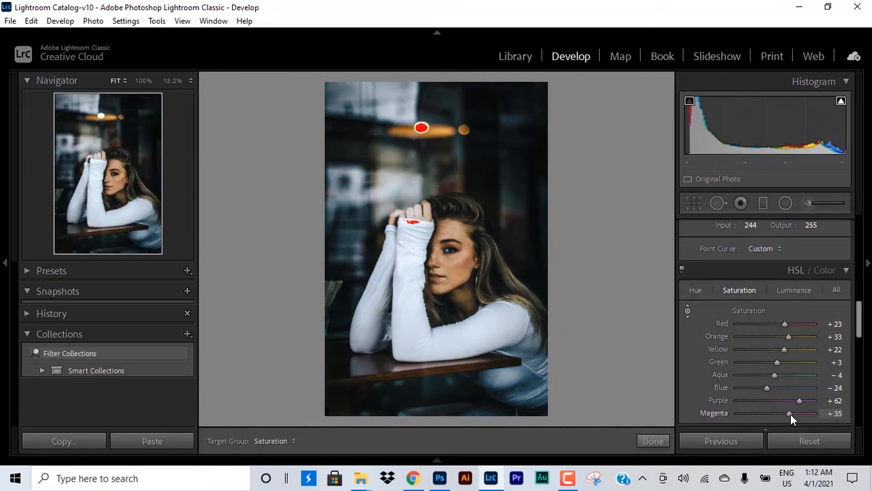
Shift the HSL hues to Orange +6, Yellow +1, Aqua +9 and Blue +40, and compare with the unedited photo.
{"action": "left_click", "coordinate": [695, 292]}
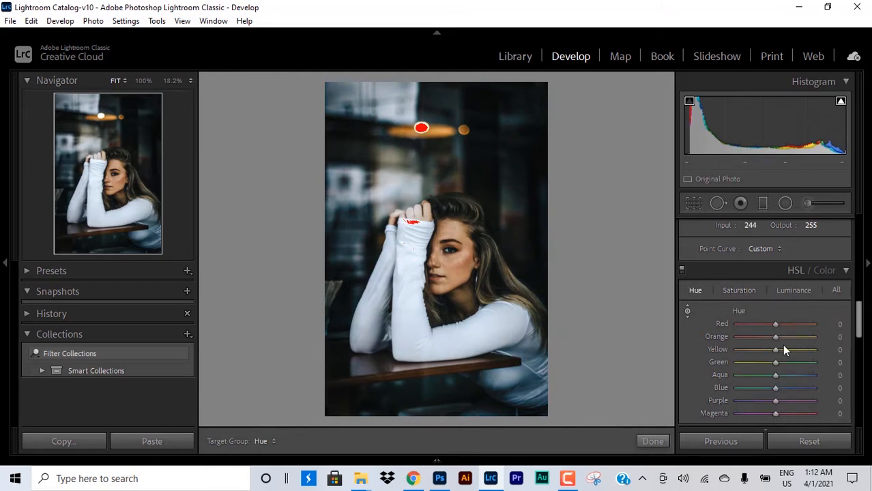
{"action": "left_click_drag", "start_coordinate": [571, 377], "coordinate": [571, 362]}
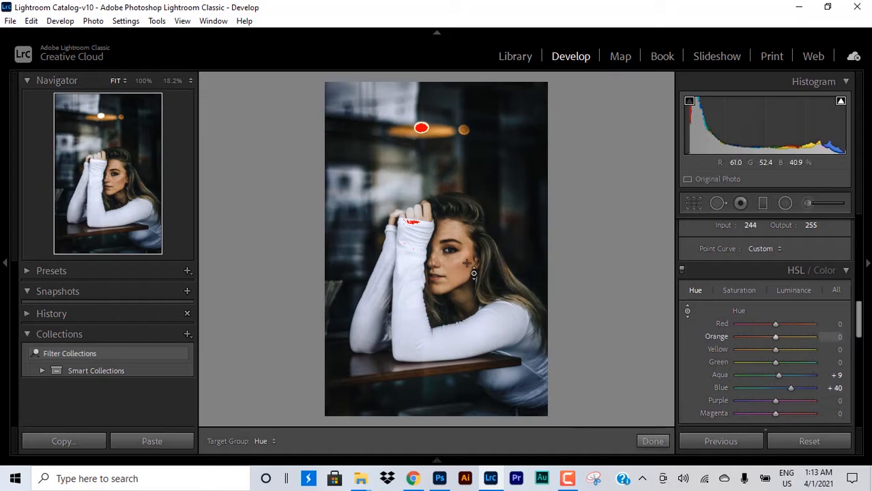
{"action": "left_click_drag", "start_coordinate": [457, 264], "coordinate": [457, 261]}
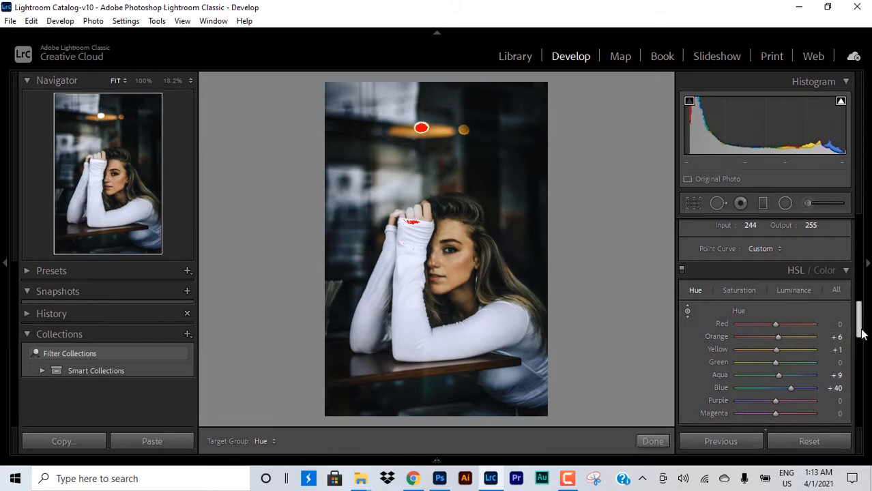
{"action": "key", "text": "backslash"}
{"action": "key", "text": "backslash"}
Color grade the shadows with a blue tint at hue 196 and saturation 15, keeping luminance at 0.
{"action": "scroll", "coordinate": [859, 347], "scroll_direction": "down", "scroll_amount": 3}
{"action": "scroll", "coordinate": [856, 321], "scroll_direction": "down", "scroll_amount": 1}
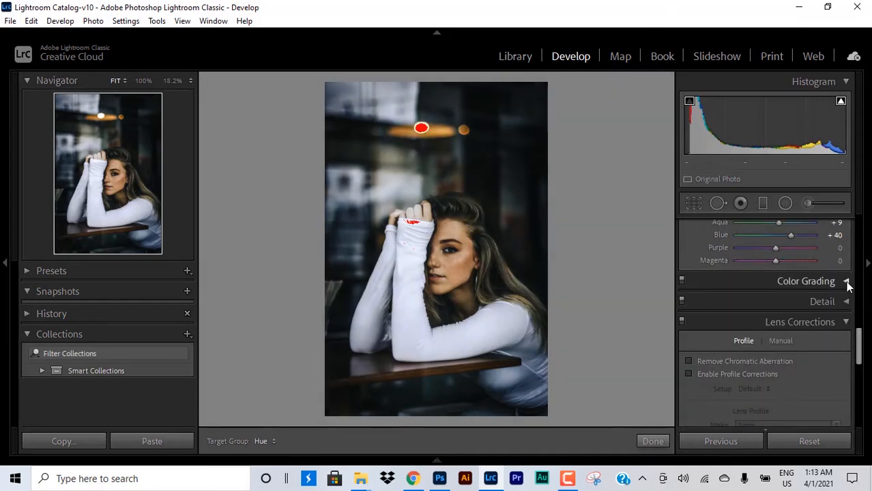
{"action": "left_click", "coordinate": [847, 282]}
{"action": "scroll", "coordinate": [726, 332], "scroll_direction": "down", "scroll_amount": 3}
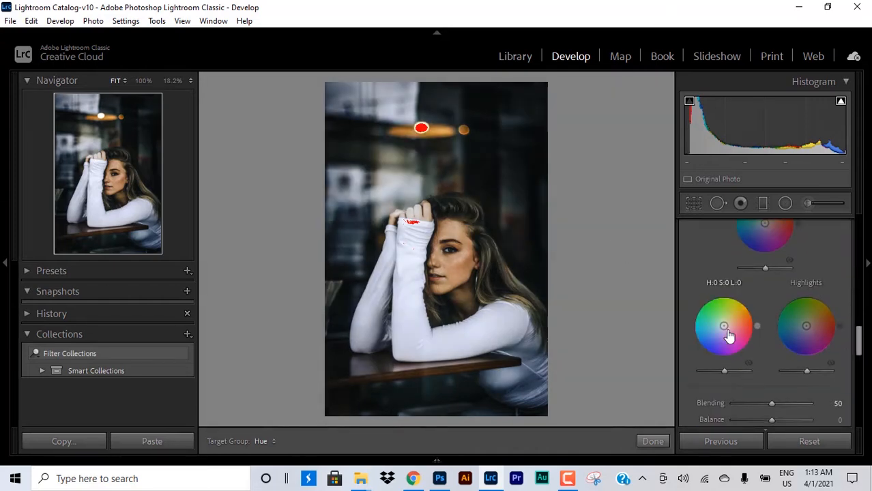
{"action": "mouse_move", "coordinate": [725, 331]}
{"action": "left_mouse_down"}
{"action": "mouse_move", "coordinate": [696, 344]}
{"action": "mouse_move", "coordinate": [692, 335]}
{"action": "mouse_move", "coordinate": [719, 327]}
{"action": "left_mouse_up"}
{"action": "mouse_move", "coordinate": [723, 371]}
{"action": "left_mouse_down"}
{"action": "mouse_move", "coordinate": [733, 372]}
{"action": "mouse_move", "coordinate": [724, 372]}
{"action": "left_mouse_up"}
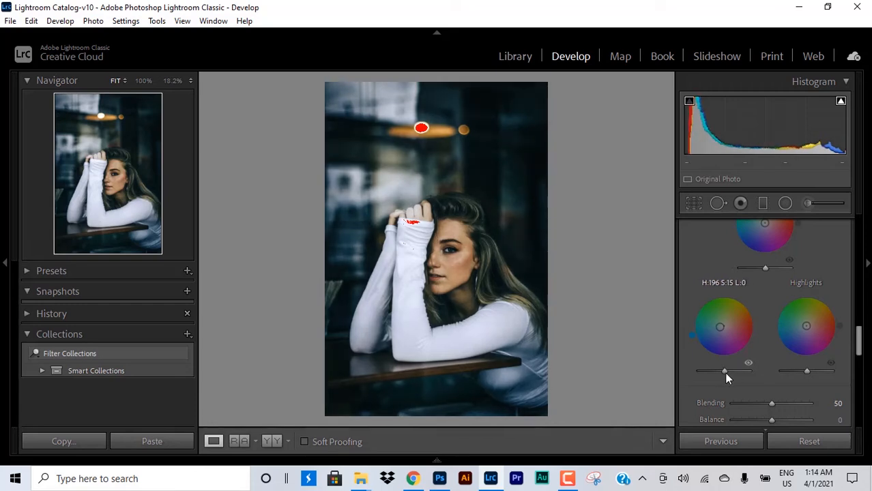
Color grade the highlights at hue 47 and saturation 32 with Blending 73 and Balance +15, and compare with the unedited photo.
{"action": "mouse_move", "coordinate": [806, 328]}
{"action": "left_mouse_down"}
{"action": "mouse_move", "coordinate": [818, 312]}
{"action": "mouse_move", "coordinate": [809, 323]}
{"action": "left_mouse_up"}
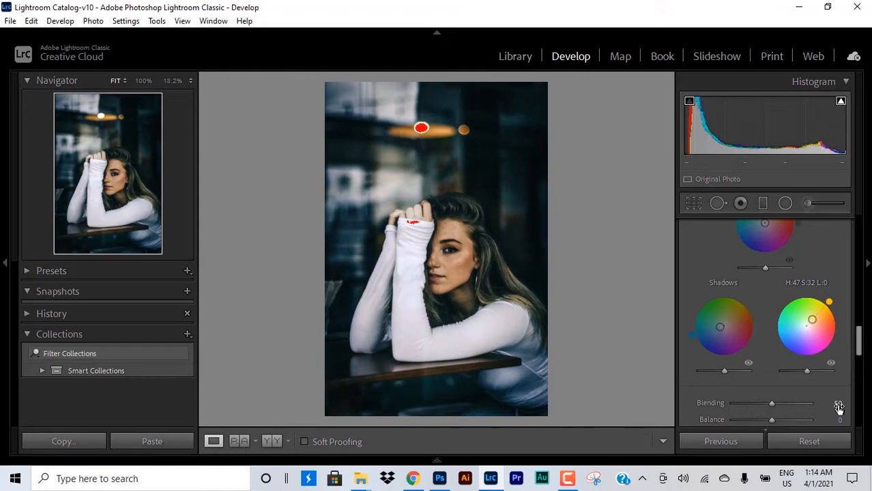
{"action": "left_click_drag", "start_coordinate": [783, 410], "coordinate": [756, 422]}
{"action": "scroll", "coordinate": [785, 328], "scroll_direction": "down", "scroll_amount": 3}
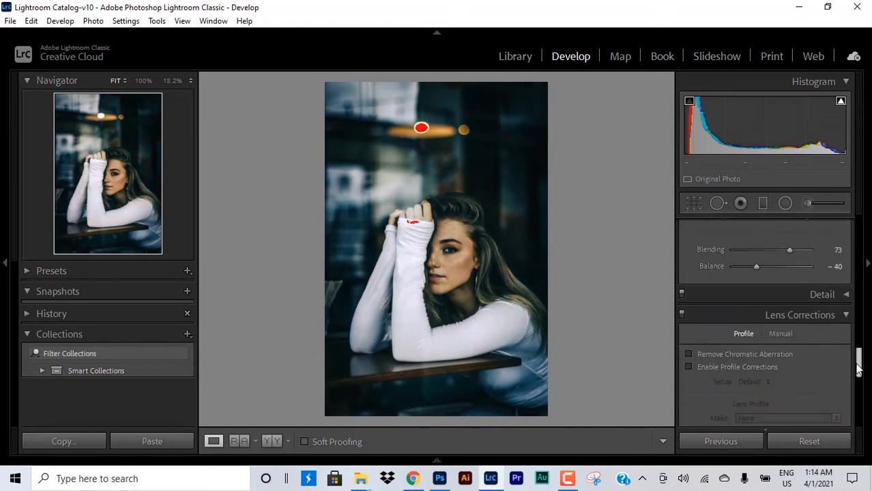
{"action": "left_click_drag", "start_coordinate": [757, 266], "coordinate": [780, 269]}
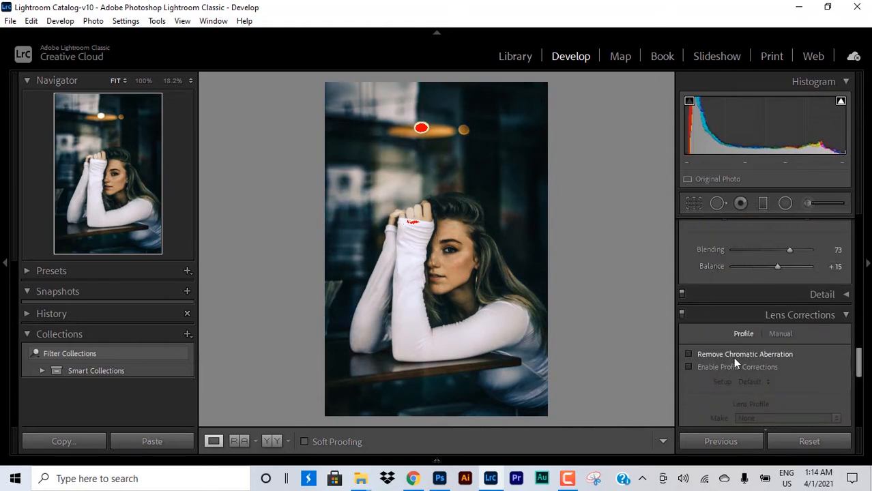
{"action": "key", "text": "backslash"}
{"action": "key", "text": "backslash"}
{"action": "key", "text": "backslash"}
{"action": "key", "text": "backslash"}
{"action": "key", "text": "backslash"}
{"action": "key", "text": "backslash"}
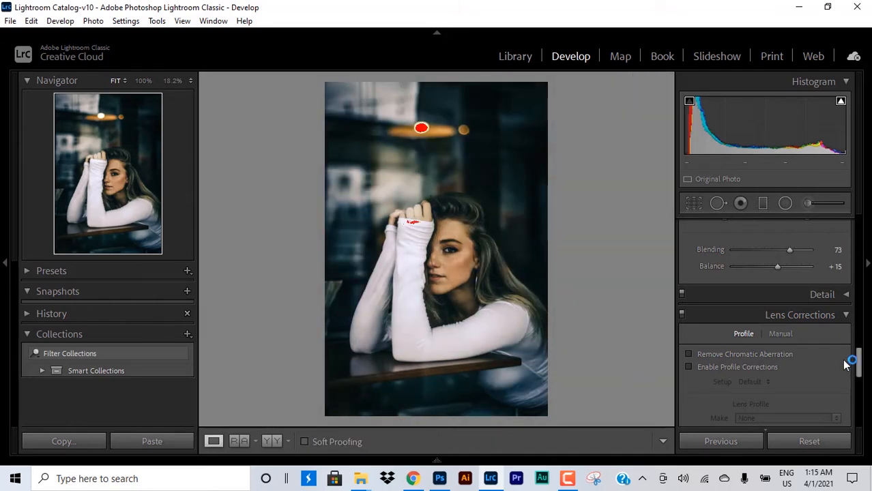
Collapse Lens Corrections and prepare a small adjustment brush with Highlights at 36 for a close-up of the woman's face.
{"action": "left_click", "coordinate": [850, 315]}
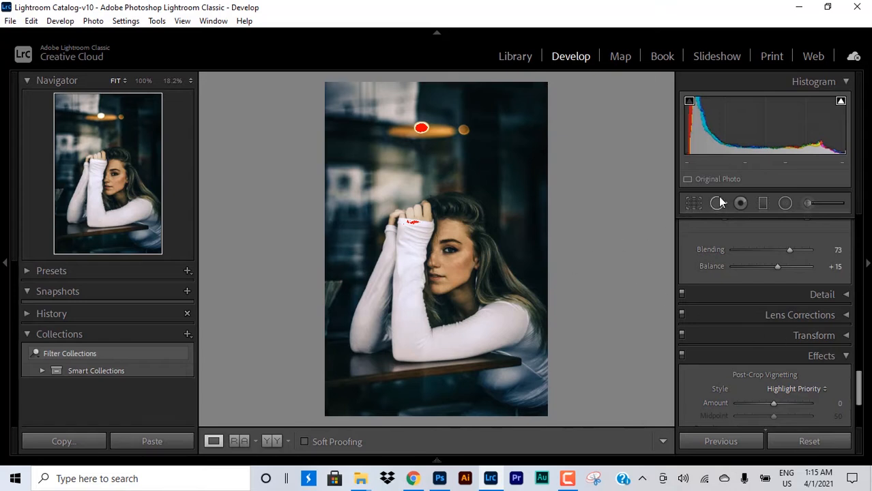
{"action": "key", "text": "k"}
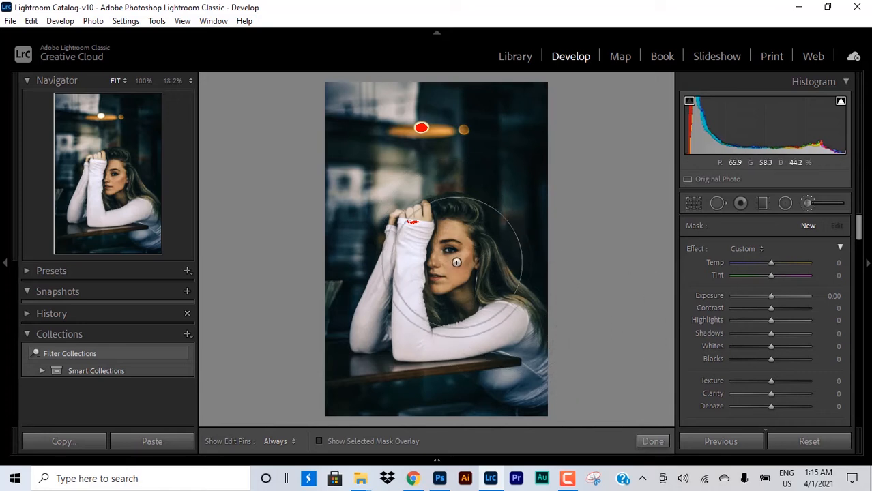
{"action": "key", "text": "alt"}
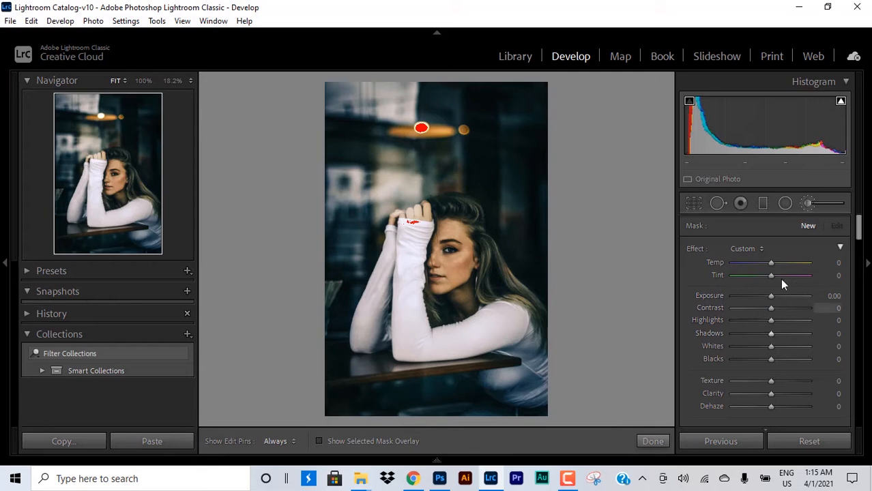
{"action": "scroll", "coordinate": [470, 259], "scroll_direction": "down", "scroll_amount": 5}
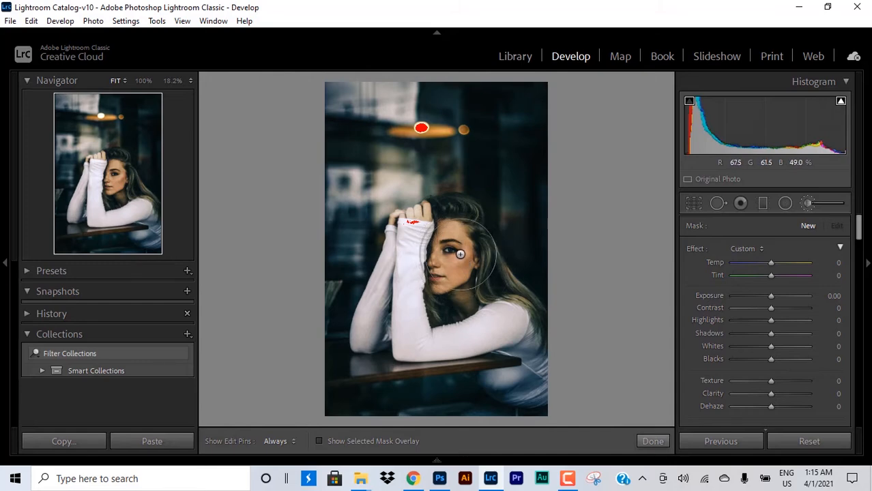
{"action": "left_click", "coordinate": [172, 81]}
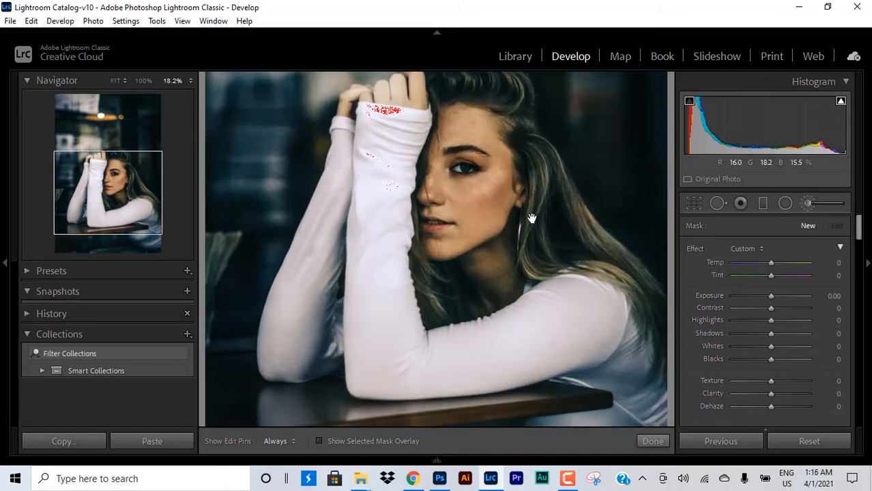
{"action": "left_click_drag", "start_coordinate": [530, 219], "coordinate": [511, 249]}
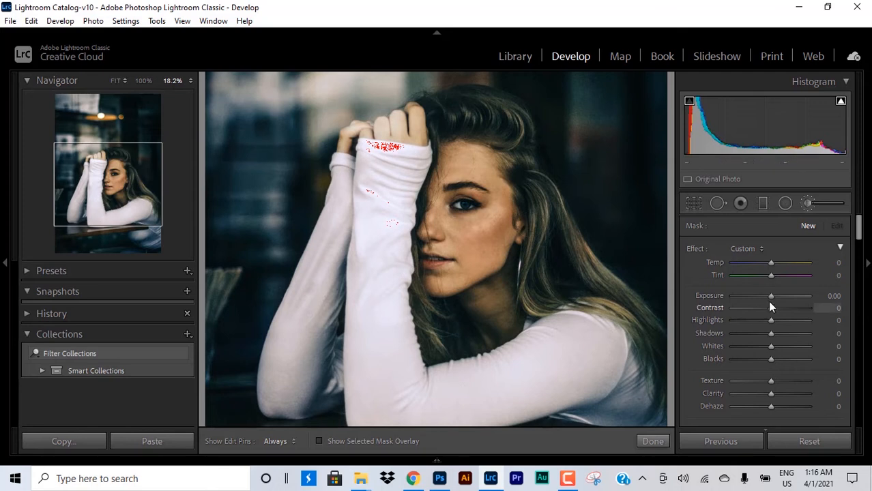
{"action": "left_click_drag", "start_coordinate": [776, 320], "coordinate": [785, 320]}
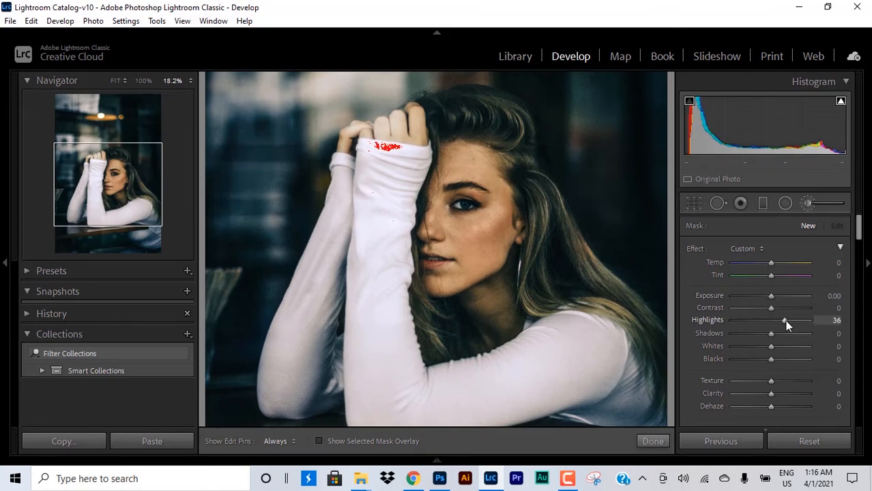
Paint the highlight adjustment over the woman's cheek and forehead.
{"action": "key", "text": "h"}
{"action": "left_click_drag", "start_coordinate": [494, 227], "coordinate": [496, 217]}
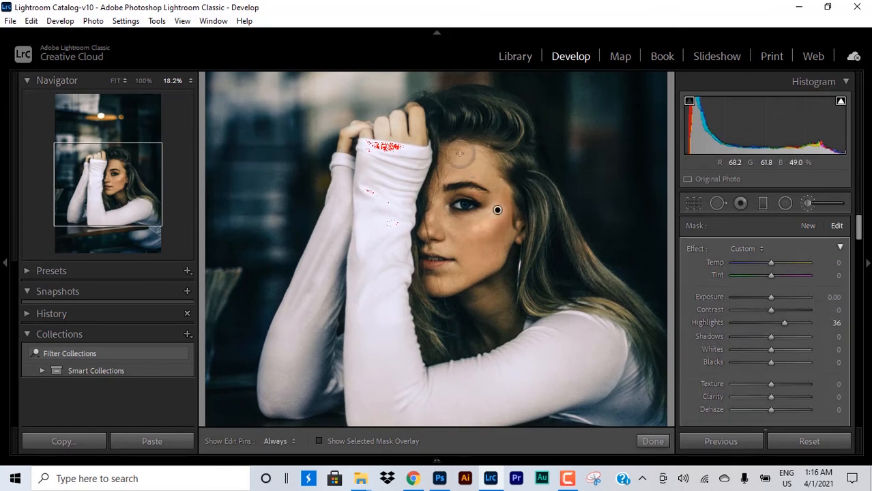
{"action": "mouse_move", "coordinate": [464, 160]}
{"action": "left_mouse_down"}
{"action": "mouse_move", "coordinate": [477, 171]}
{"action": "mouse_move", "coordinate": [468, 163]}
{"action": "left_mouse_up"}
{"action": "mouse_move", "coordinate": [545, 326]}
{"action": "left_mouse_down"}
{"action": "mouse_move", "coordinate": [561, 251]}
{"action": "mouse_move", "coordinate": [561, 302]}
{"action": "left_mouse_up"}
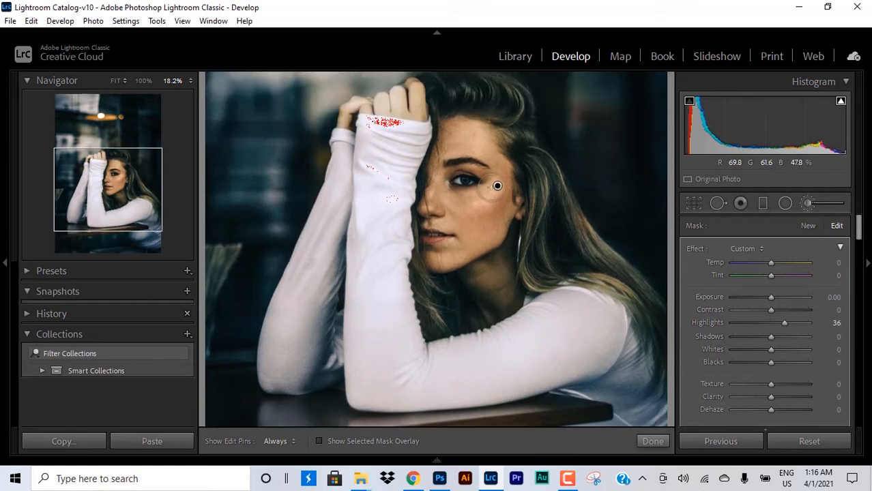
Fine-tune the face brush mask's Highlights to 33.
{"action": "mouse_move", "coordinate": [784, 323]}
{"action": "left_mouse_down"}
{"action": "mouse_move", "coordinate": [794, 323]}
{"action": "mouse_move", "coordinate": [786, 327]}
{"action": "left_mouse_up"}
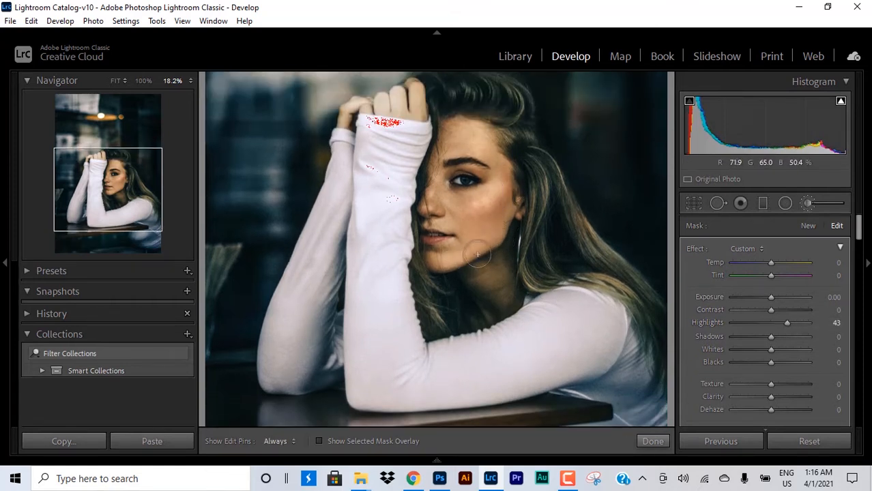
{"action": "key", "text": "h"}
{"action": "key", "text": "h"}
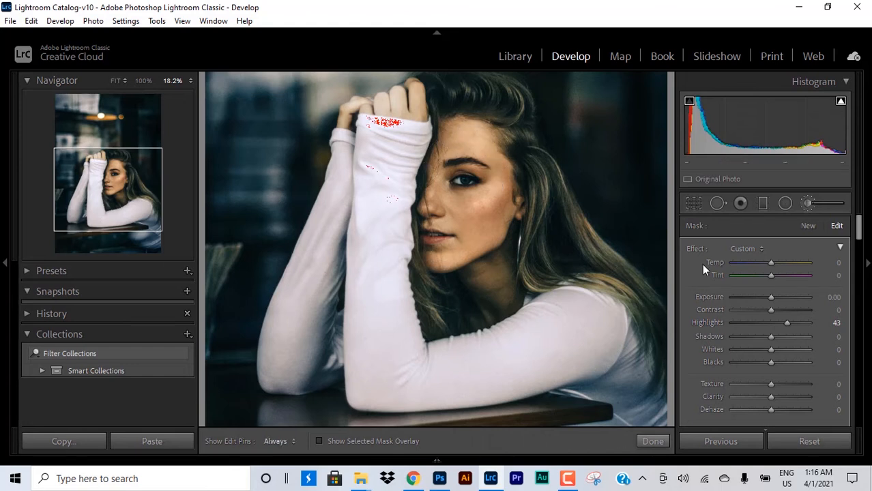
{"action": "left_click_drag", "start_coordinate": [787, 322], "coordinate": [783, 323]}
Try Shadows at -14 on the face brush mask and reset the value to 0.
{"action": "left_click_drag", "start_coordinate": [771, 337], "coordinate": [765, 339]}
{"action": "left_click", "coordinate": [833, 338]}
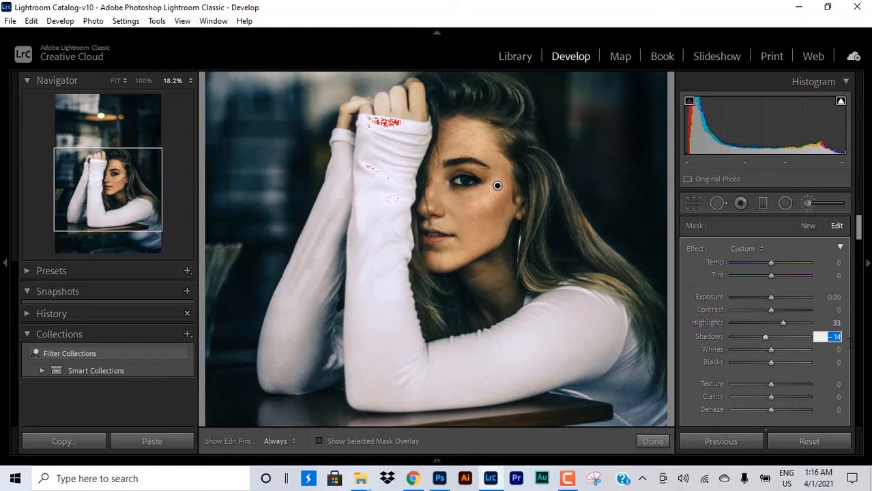
{"action": "type", "text": "0"}
{"action": "key", "text": "Return"}
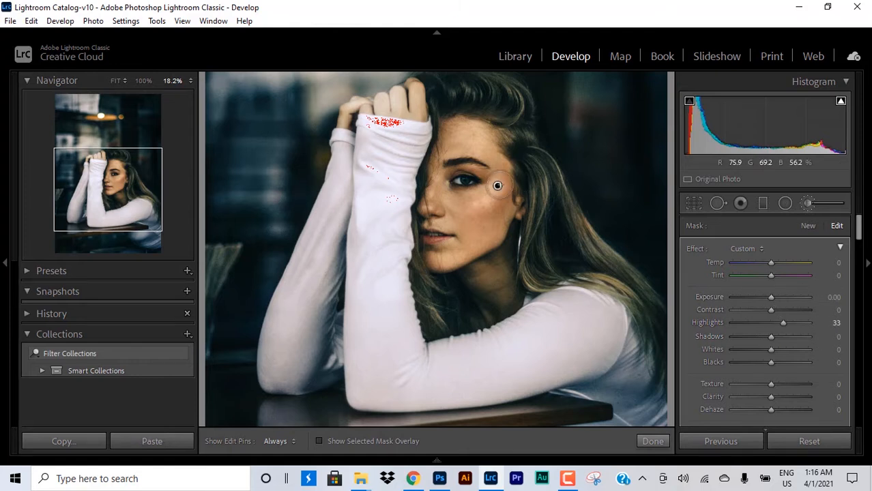
Brighten the face brush mask, compare with the unedited photo, and set its Exposure to 0.20.
{"action": "left_click_drag", "start_coordinate": [775, 298], "coordinate": [773, 298]}
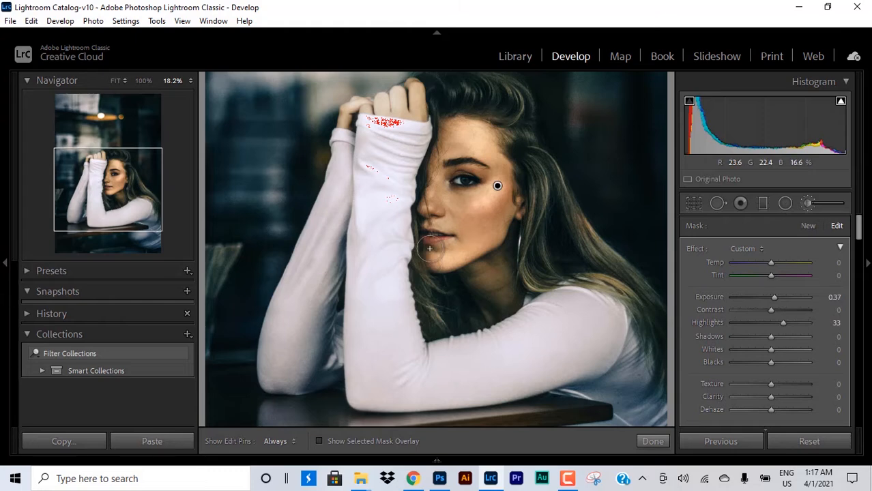
{"action": "key", "text": "backslash"}
{"action": "key", "text": "backslash"}
{"action": "left_click", "coordinate": [833, 297]}
{"action": "type", "text": "0.2"}
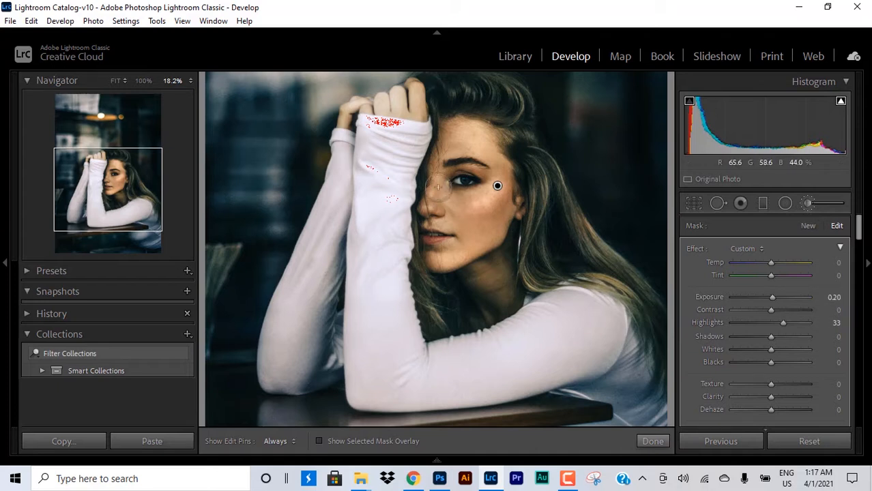
Add a second brush mask on the forehead near the hairline with Exposure -0.23 and Highlights 36, and inspect it without the edit pins.
{"action": "left_click", "coordinate": [807, 226]}
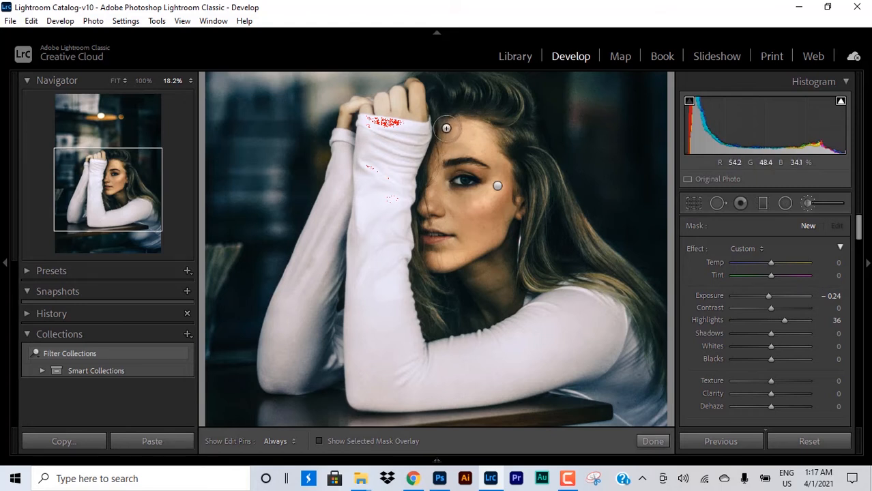
{"action": "key", "text": "h"}
{"action": "key", "text": "h"}
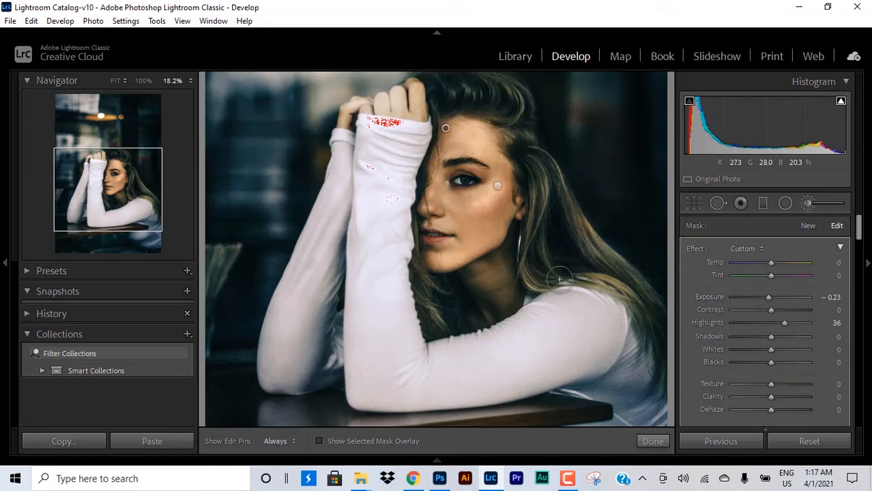
{"action": "left_click_drag", "start_coordinate": [859, 230], "coordinate": [858, 268]}
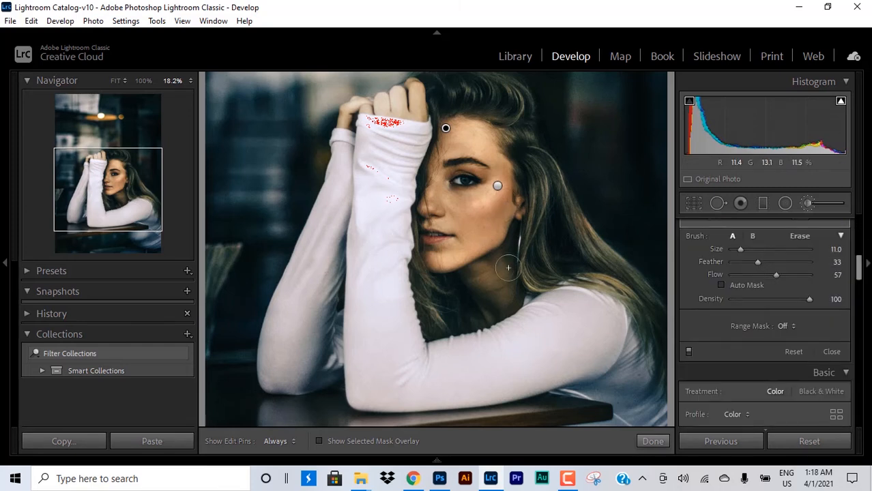
{"action": "key", "text": "h"}
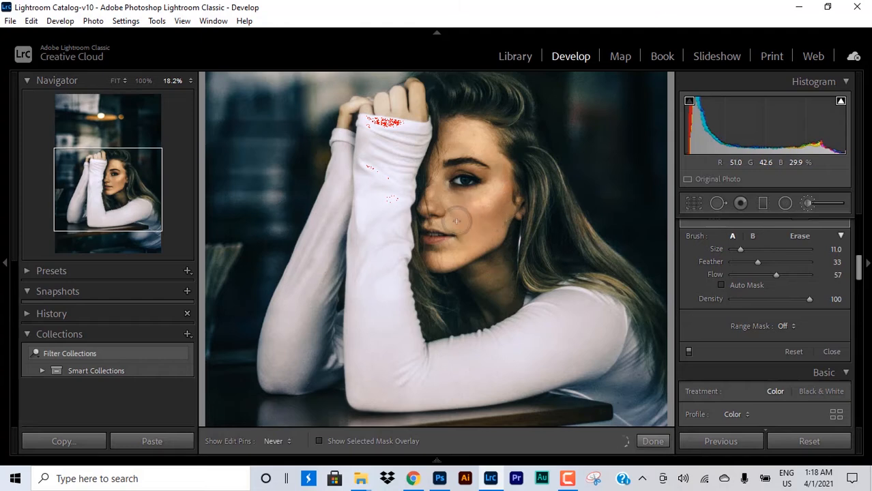
{"action": "key", "text": "h"}
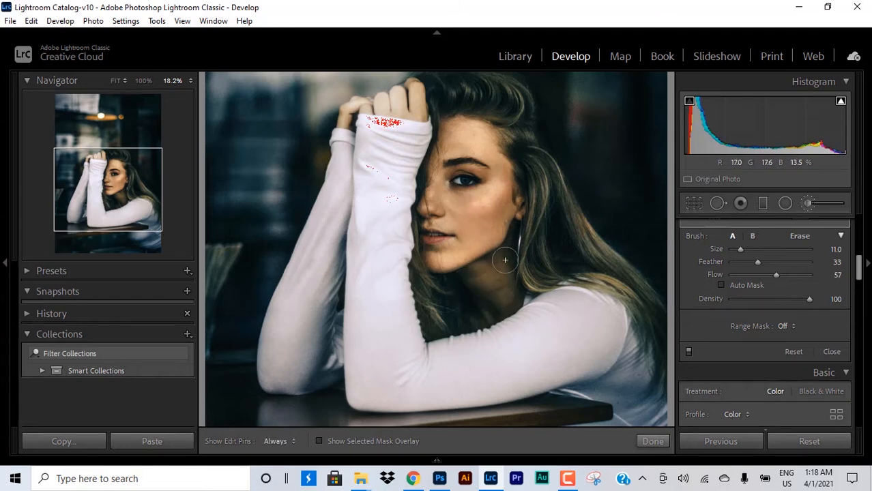
Review the cheek brush mask, and set the forehead brush mask's Shadows to -26.
{"action": "left_click", "coordinate": [498, 185]}
{"action": "left_click_drag", "start_coordinate": [858, 272], "coordinate": [858, 232]}
{"action": "key", "text": "h"}
{"action": "key", "text": "h"}
{"action": "left_click", "coordinate": [445, 127]}
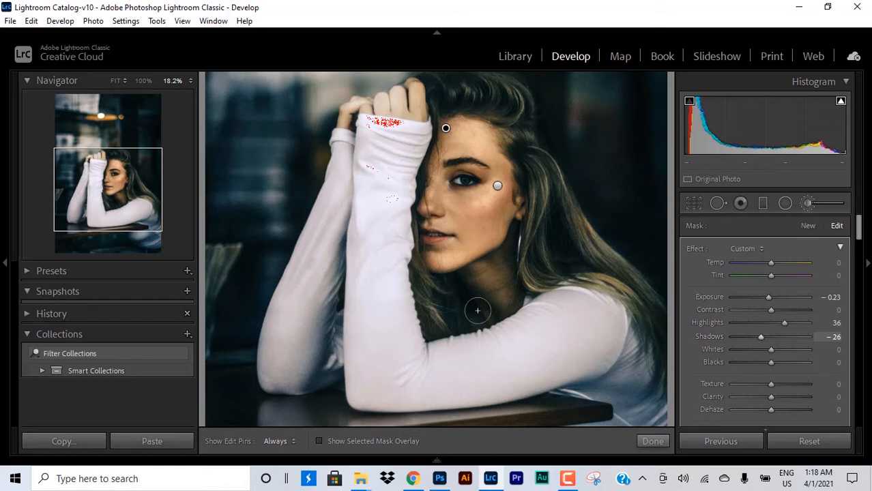
Fit the whole photo in the view and compare it with the brush adjustments switched off and on.
{"action": "scroll", "coordinate": [476, 307], "scroll_direction": "down", "scroll_amount": 3}
{"action": "left_click", "coordinate": [840, 247]}
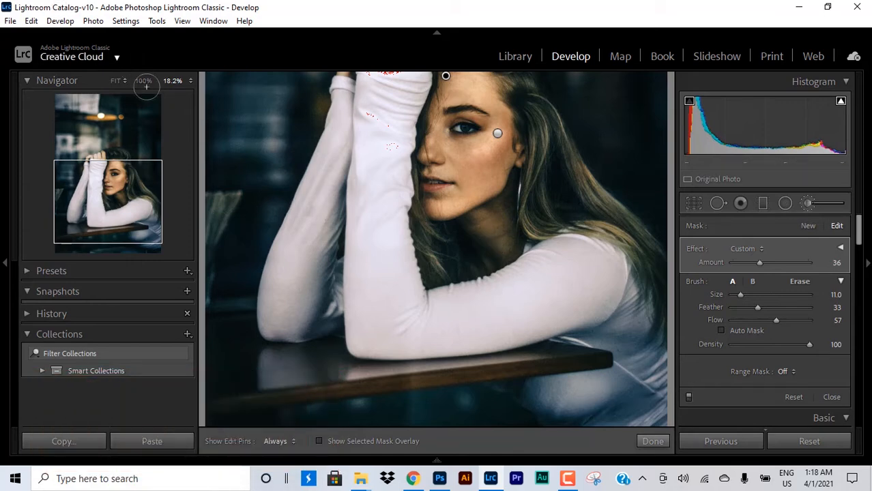
{"action": "left_click", "coordinate": [116, 80]}
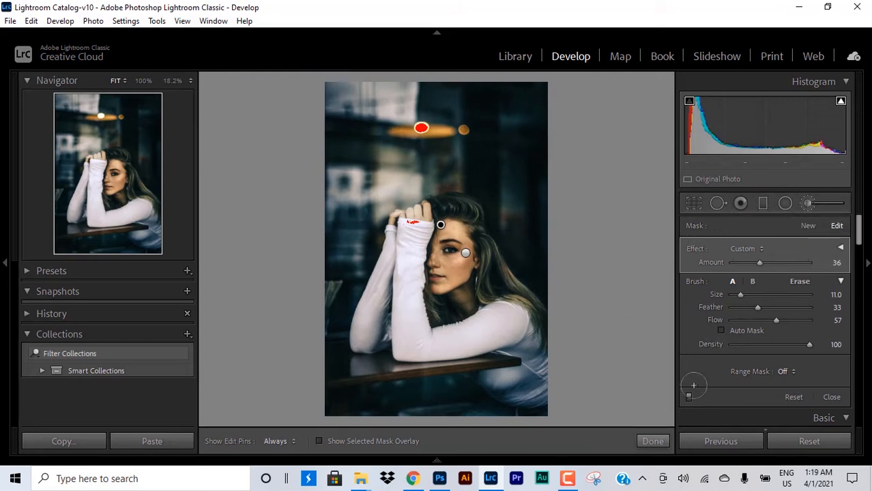
{"action": "left_click", "coordinate": [688, 398]}
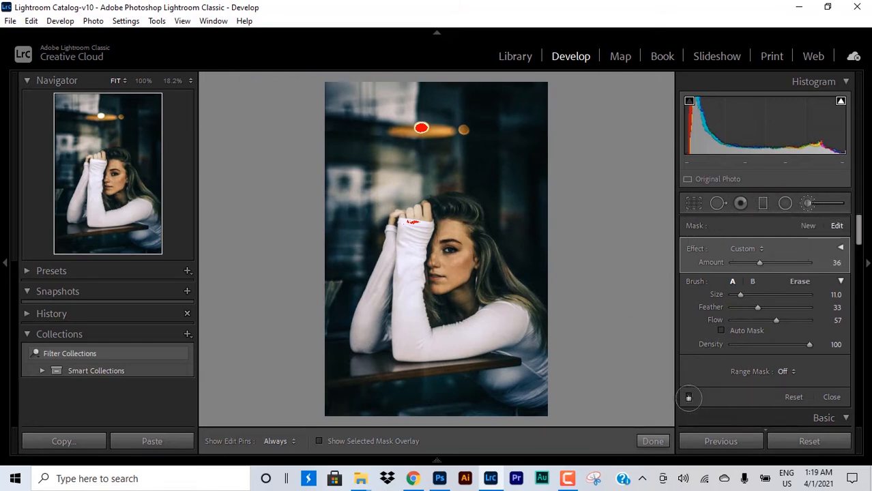
{"action": "left_click", "coordinate": [688, 398]}
{"action": "left_click", "coordinate": [689, 398]}
{"action": "left_click", "coordinate": [688, 397]}
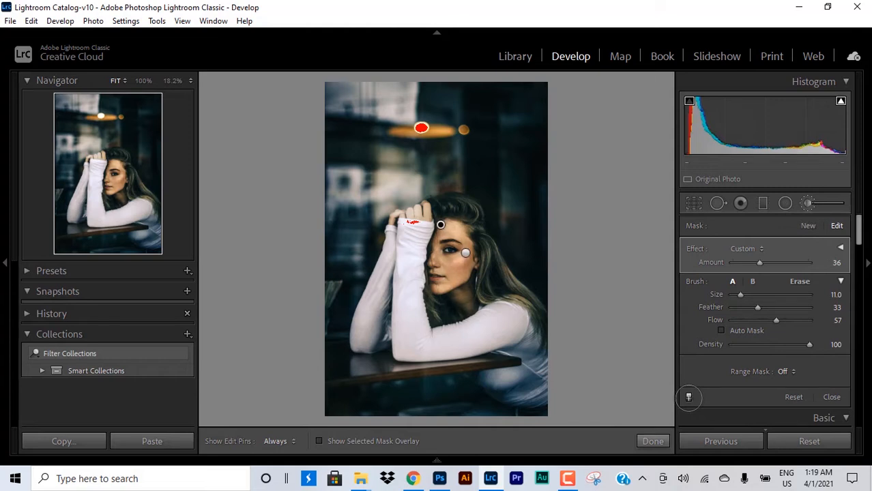
{"action": "left_click", "coordinate": [688, 398]}
{"action": "left_click", "coordinate": [688, 398]}
{"action": "left_click", "coordinate": [688, 398]}
{"action": "left_click", "coordinate": [689, 398]}
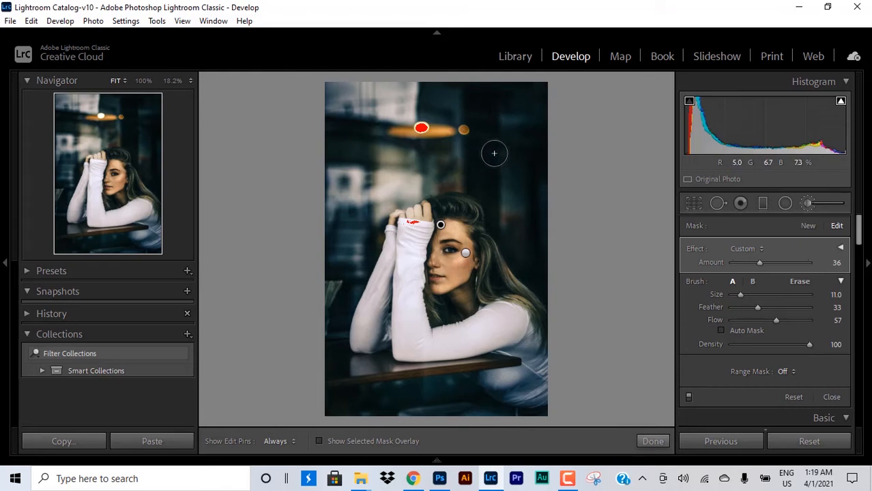
{"action": "right_click", "coordinate": [465, 125]}
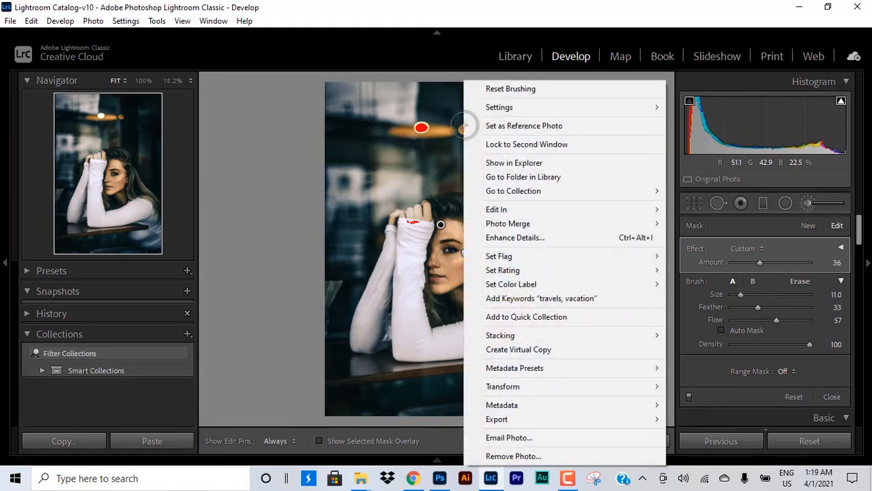
{"action": "mouse_move", "coordinate": [489, 212]}
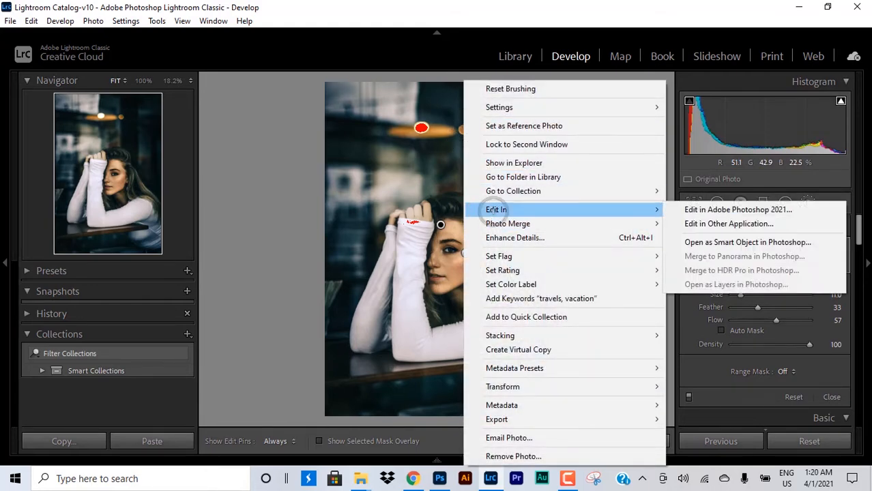
{"action": "left_click", "coordinate": [397, 163]}
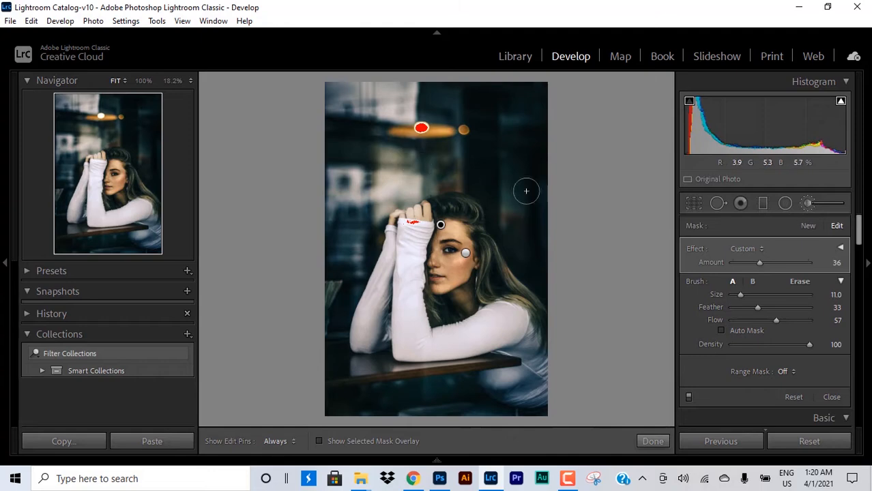
Close the brush tool and open a copy with Lightroom adjustments in Adobe Photoshop 2021, rendered using Lightroom.
{"action": "left_click", "coordinate": [808, 203]}
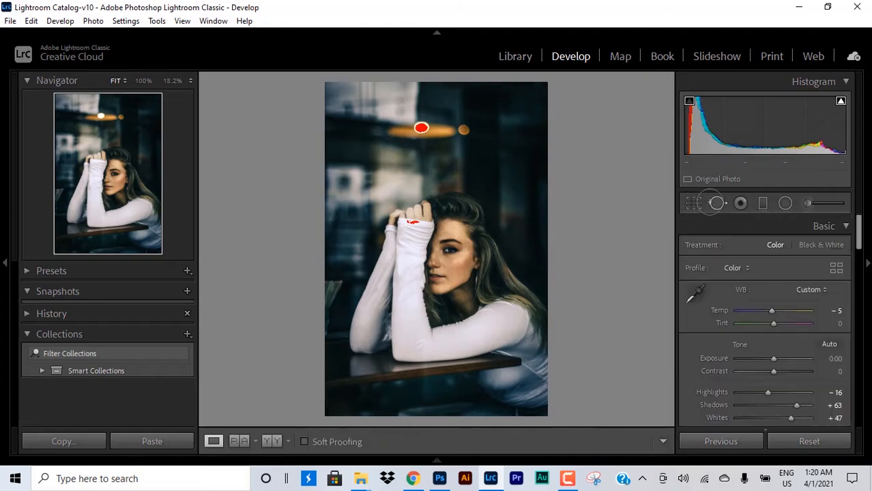
{"action": "right_click", "coordinate": [480, 128]}
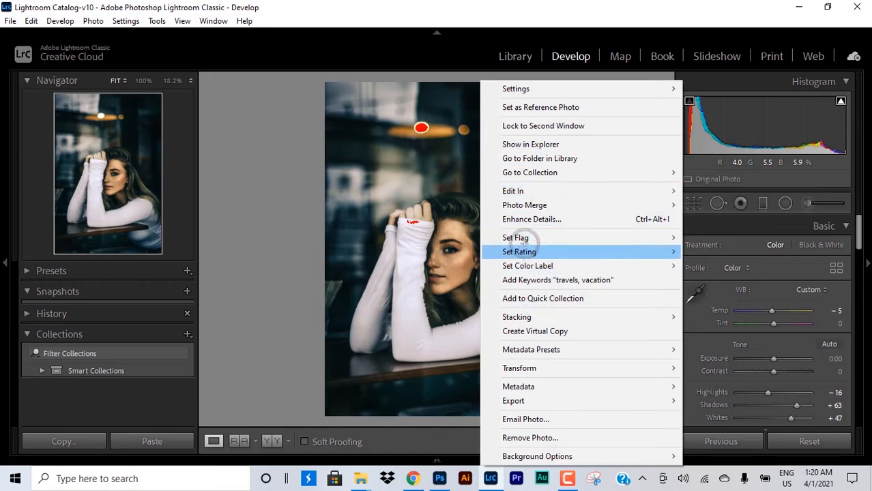
{"action": "mouse_move", "coordinate": [537, 192]}
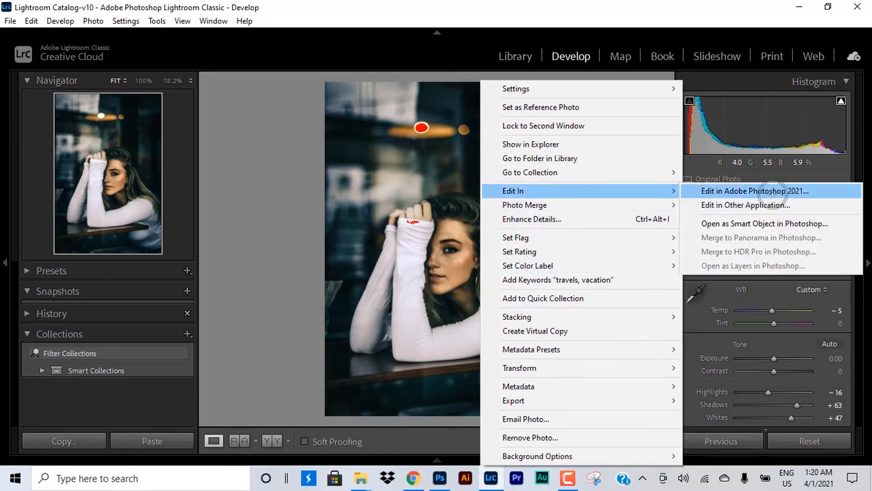
{"action": "left_click", "coordinate": [776, 192]}
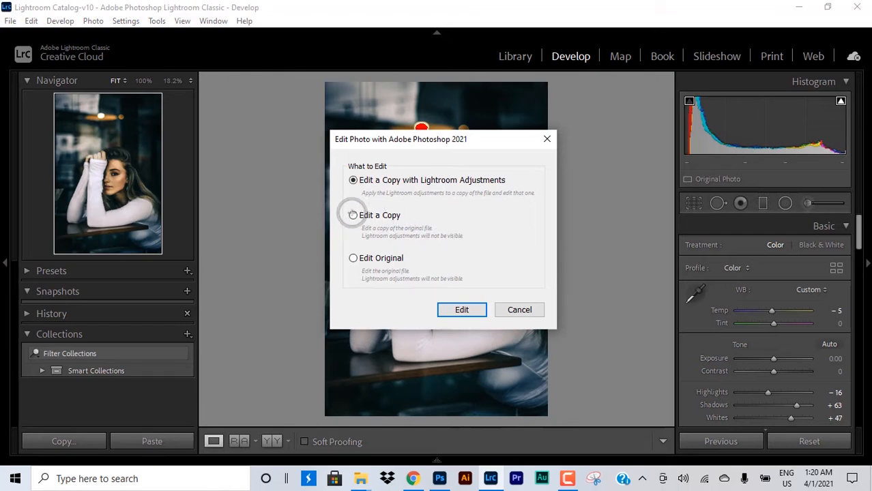
{"action": "left_click", "coordinate": [466, 309]}
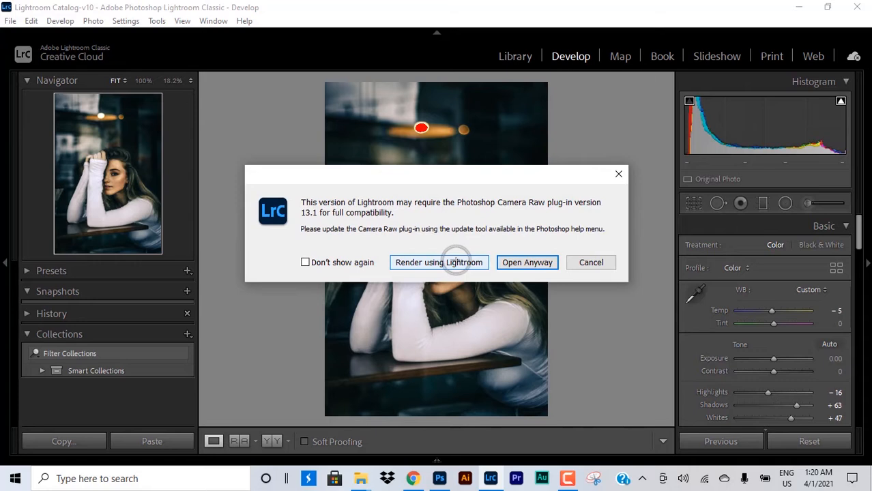
{"action": "left_click", "coordinate": [456, 262]}
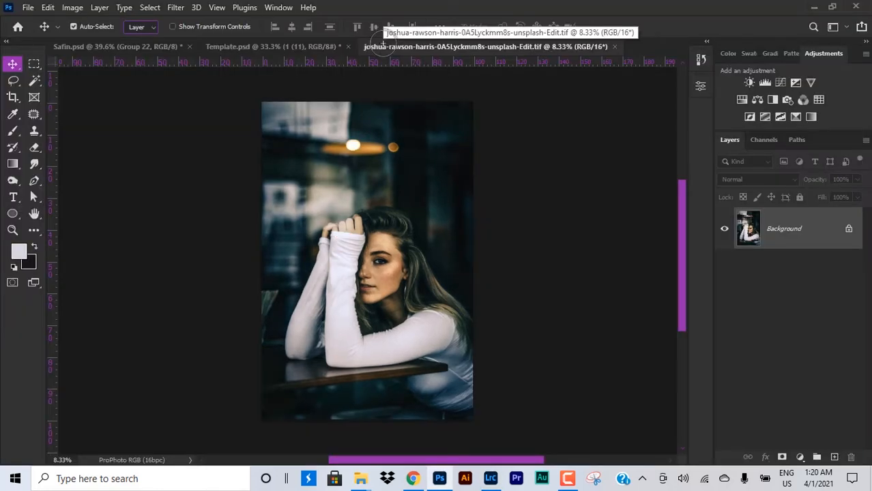
Add a new empty layer above the portrait's Background layer for the retouching.
{"action": "key", "text": "ctrl+0"}
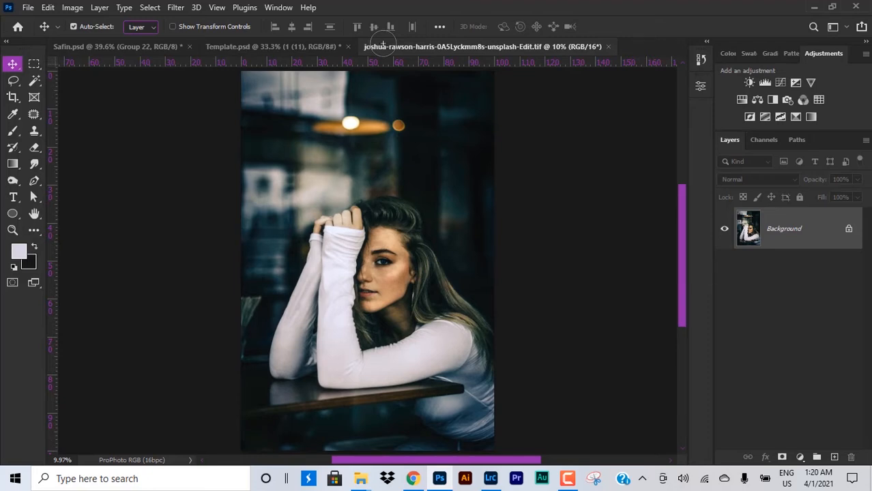
{"action": "scroll", "coordinate": [413, 249], "scroll_direction": "up", "scroll_amount": 4}
{"action": "scroll", "coordinate": [407, 266], "scroll_direction": "up", "scroll_amount": 4}
{"action": "scroll", "coordinate": [476, 257], "scroll_direction": "down", "scroll_amount": 2}
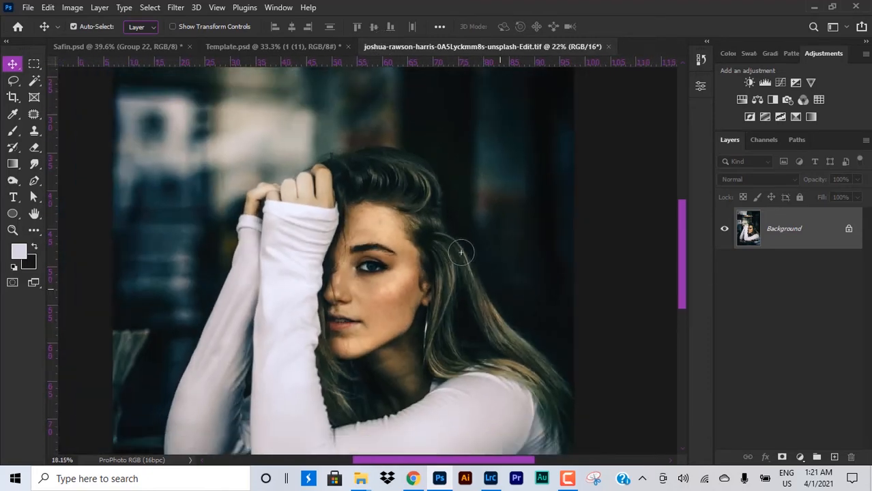
{"action": "scroll", "coordinate": [460, 252], "scroll_direction": "down", "scroll_amount": 1}
{"action": "left_click", "coordinate": [834, 457]}
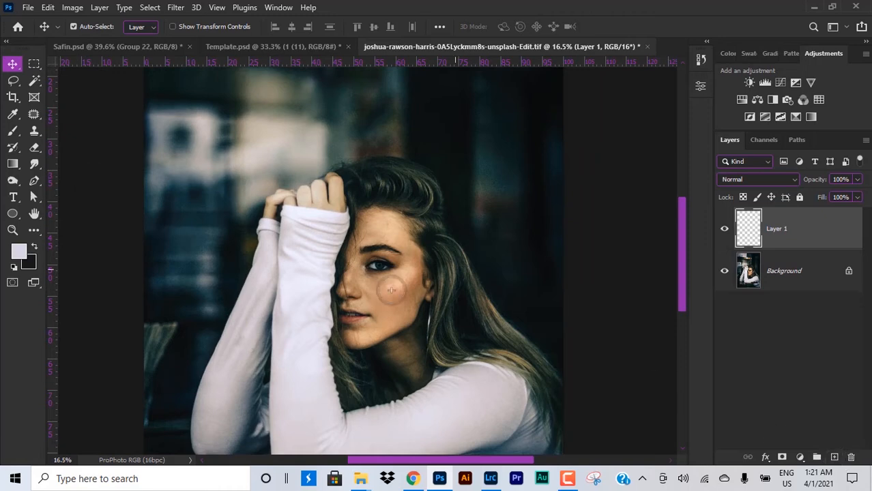
Retouch the woman's forehead above the eyebrow with the Spot Healing Brush in Content-Aware mode.
{"action": "scroll", "coordinate": [374, 285], "scroll_direction": "up", "scroll_amount": 3}
{"action": "scroll", "coordinate": [373, 285], "scroll_direction": "up", "scroll_amount": 1}
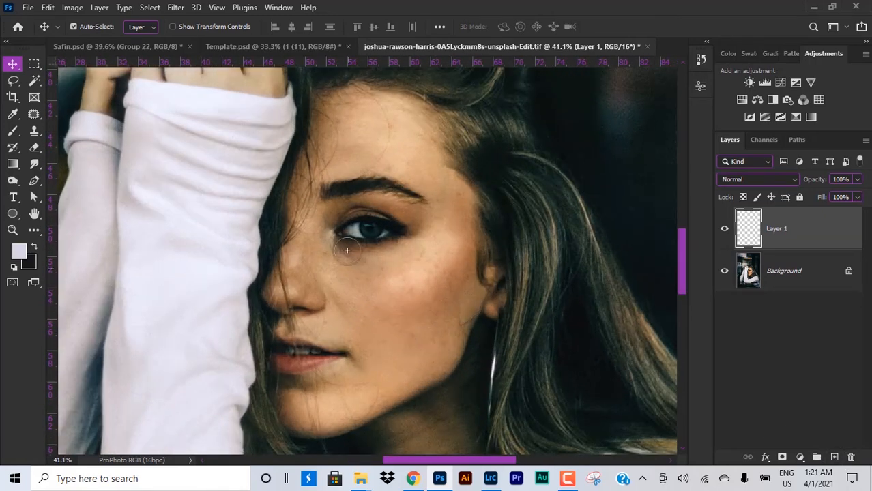
{"action": "scroll", "coordinate": [347, 250], "scroll_direction": "up", "scroll_amount": 2}
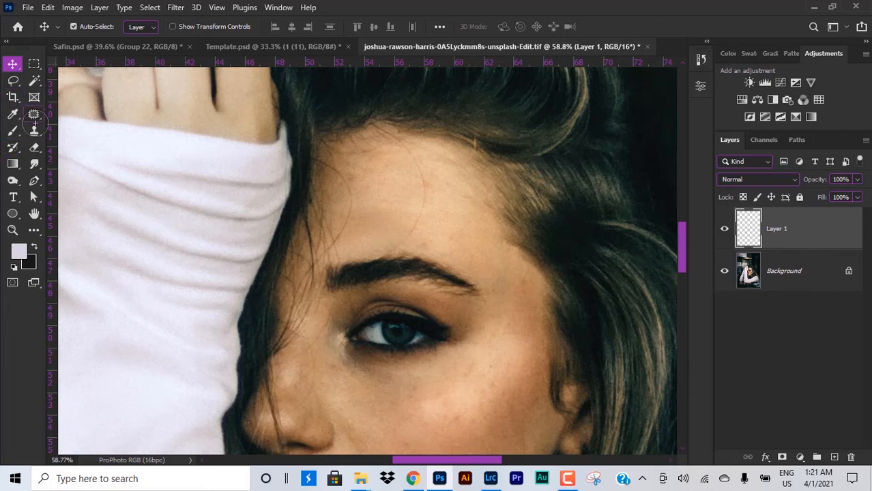
{"action": "left_click", "coordinate": [34, 115]}
{"action": "right_click", "coordinate": [35, 114]}
{"action": "left_click", "coordinate": [97, 114]}
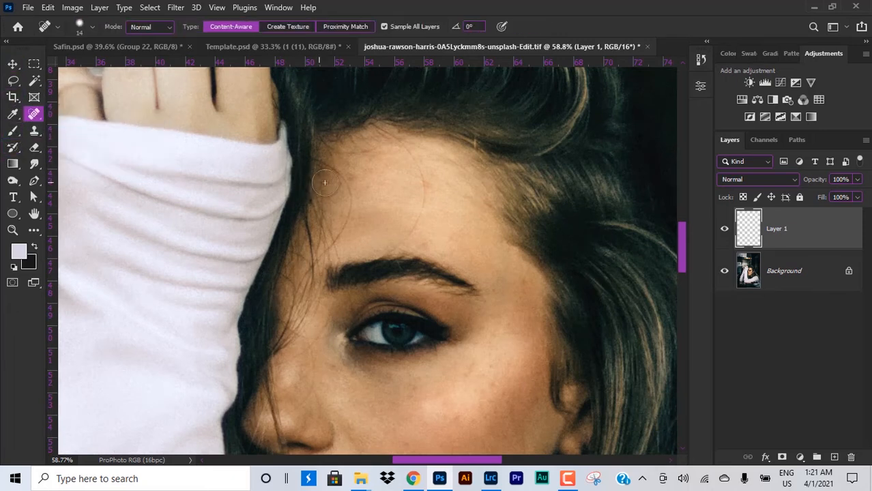
{"action": "left_click_drag", "start_coordinate": [435, 213], "coordinate": [445, 208]}
Try the Healing Brush with Sampled source on the woman's forehead.
{"action": "right_click", "coordinate": [34, 114]}
{"action": "left_click", "coordinate": [96, 127]}
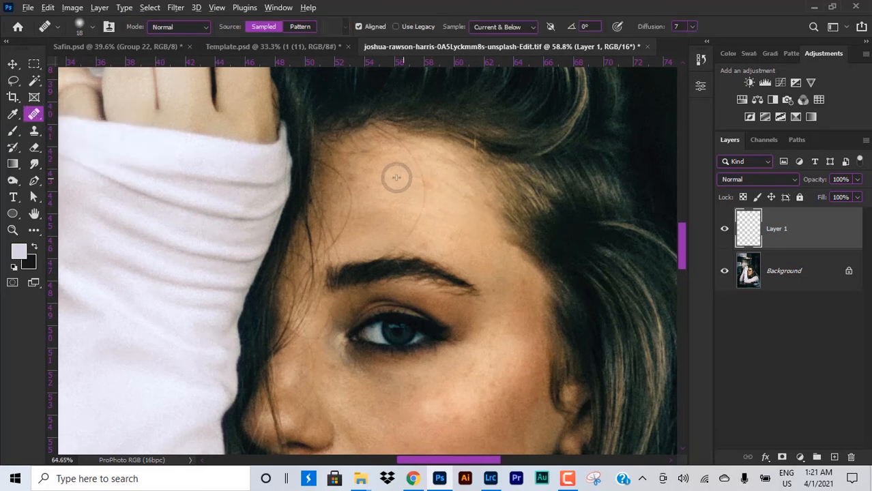
{"action": "scroll", "coordinate": [396, 177], "scroll_direction": "up", "scroll_amount": 3}
{"action": "mouse_move", "coordinate": [302, 181]}
{"action": "left_mouse_down"}
{"action": "mouse_move", "coordinate": [378, 169]}
{"action": "mouse_move", "coordinate": [356, 174]}
{"action": "left_mouse_up"}
Remove the stray hair and blemishes from the forehead up to the hairline with the Content-Aware Spot Healing Brush at size 51.
{"action": "right_click", "coordinate": [34, 114]}
{"action": "left_click", "coordinate": [103, 114]}
{"action": "left_click", "coordinate": [350, 199]}
{"action": "scroll", "coordinate": [462, 152], "scroll_direction": "down", "scroll_amount": 2}
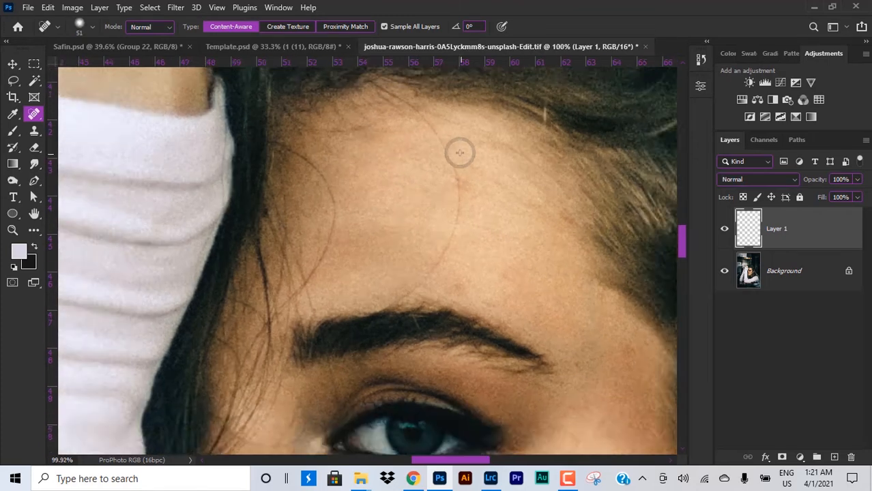
{"action": "scroll", "coordinate": [460, 152], "scroll_direction": "down", "scroll_amount": 2}
{"action": "mouse_move", "coordinate": [440, 131]}
{"action": "left_mouse_down"}
{"action": "mouse_move", "coordinate": [464, 162]}
{"action": "mouse_move", "coordinate": [465, 189]}
{"action": "mouse_move", "coordinate": [450, 223]}
{"action": "left_mouse_up"}
{"action": "left_click", "coordinate": [440, 232]}
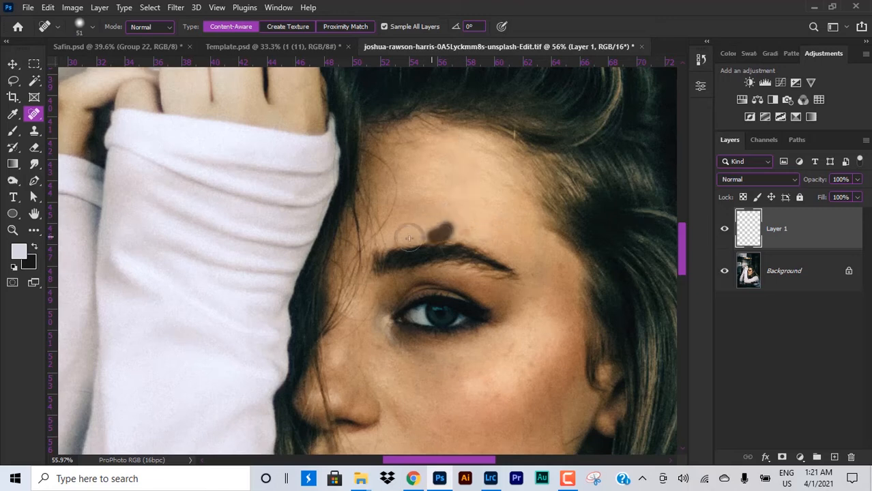
{"action": "scroll", "coordinate": [451, 192], "scroll_direction": "up", "scroll_amount": 1}
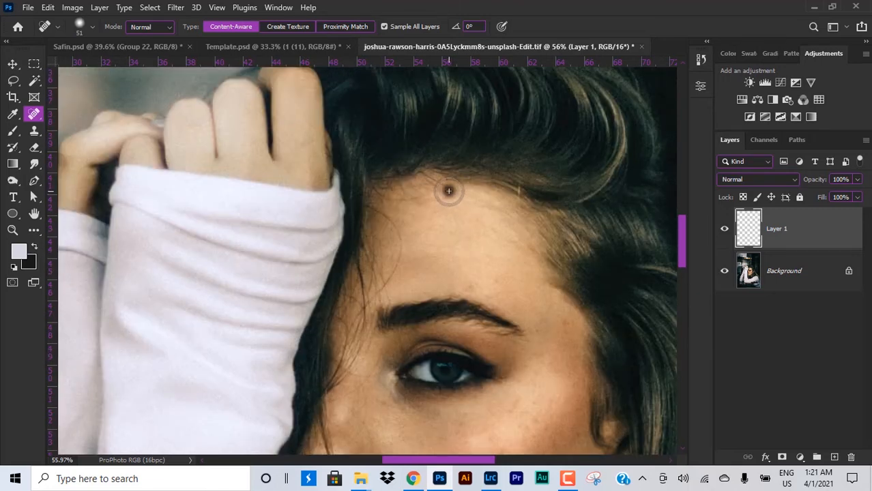
{"action": "left_click_drag", "start_coordinate": [449, 191], "coordinate": [419, 176]}
Heal the stray hair at the jaw edge just below the earlobe with the Spot Healing Brush.
{"action": "mouse_move", "coordinate": [558, 325]}
{"action": "left_mouse_down"}
{"action": "mouse_move", "coordinate": [477, 185]}
{"action": "mouse_move", "coordinate": [461, 135]}
{"action": "left_mouse_up"}
{"action": "scroll", "coordinate": [494, 298], "scroll_direction": "up", "scroll_amount": 3}
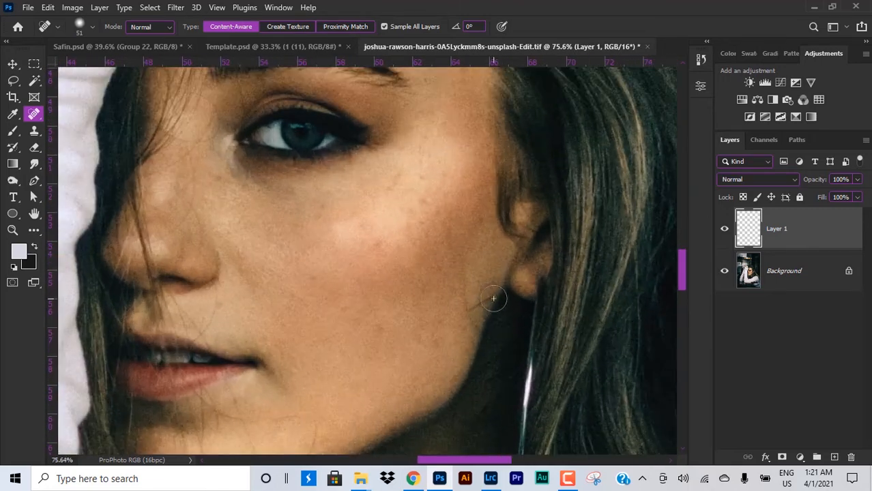
{"action": "left_click_drag", "start_coordinate": [493, 298], "coordinate": [485, 334]}
{"action": "left_click_drag", "start_coordinate": [461, 303], "coordinate": [473, 323]}
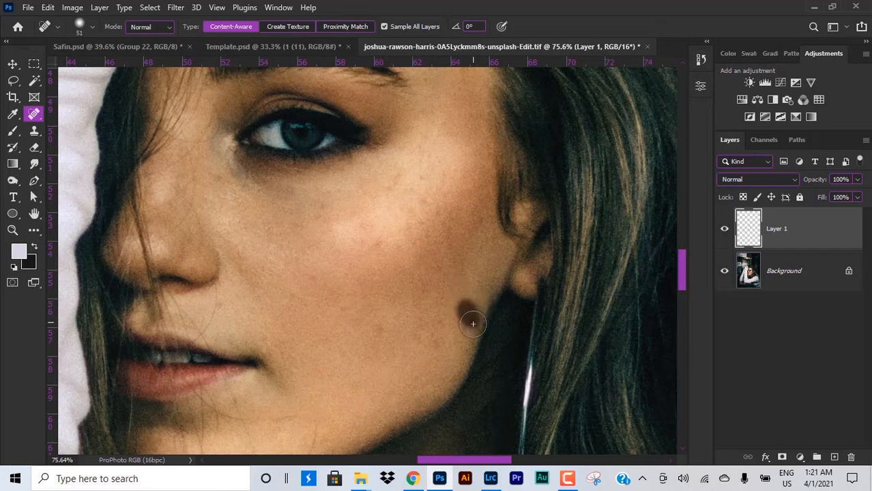
Heal the skin on the chin and lower cheek beside the corner of the mouth.
{"action": "scroll", "coordinate": [470, 324], "scroll_direction": "down", "scroll_amount": 3}
{"action": "scroll", "coordinate": [399, 325], "scroll_direction": "up", "scroll_amount": 2}
{"action": "mouse_move", "coordinate": [377, 322]}
{"action": "left_mouse_down"}
{"action": "mouse_move", "coordinate": [422, 326]}
{"action": "mouse_move", "coordinate": [406, 361]}
{"action": "left_mouse_up"}
{"action": "left_click_drag", "start_coordinate": [386, 329], "coordinate": [425, 329]}
{"action": "mouse_move", "coordinate": [412, 363]}
{"action": "left_mouse_down"}
{"action": "mouse_move", "coordinate": [377, 372]}
{"action": "mouse_move", "coordinate": [379, 344]}
{"action": "mouse_move", "coordinate": [412, 357]}
{"action": "left_mouse_up"}
{"action": "left_click_drag", "start_coordinate": [374, 335], "coordinate": [359, 310]}
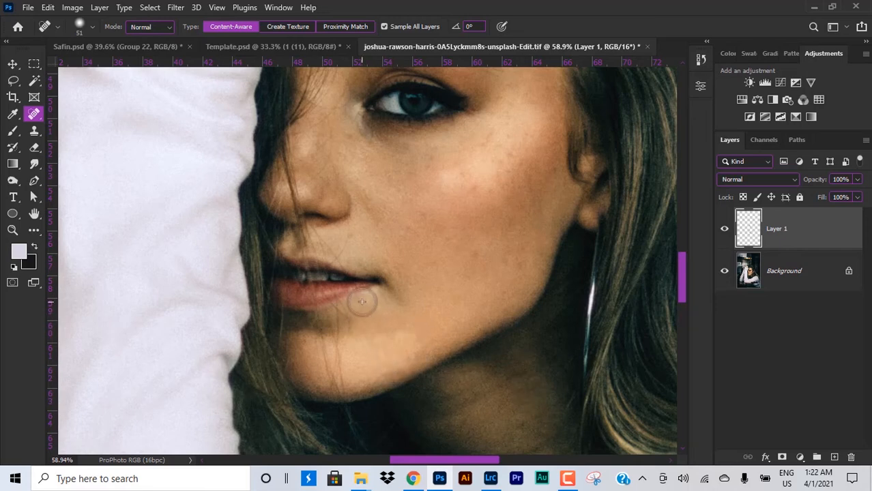
Heal the spot between the nostril and the upper lip with the Spot Healing Brush.
{"action": "mouse_move", "coordinate": [347, 213]}
{"action": "left_mouse_down"}
{"action": "mouse_move", "coordinate": [376, 254]}
{"action": "mouse_move", "coordinate": [369, 289]}
{"action": "left_mouse_up"}
{"action": "left_click", "coordinate": [379, 273]}
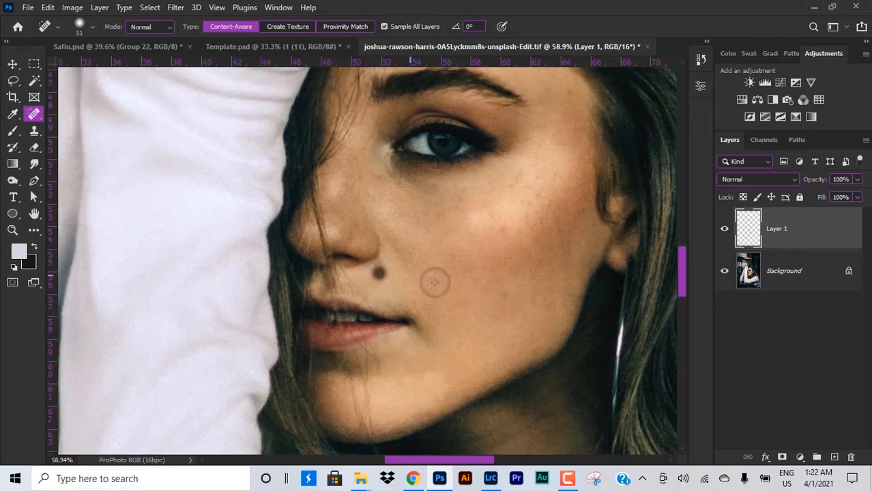
{"action": "scroll", "coordinate": [516, 286], "scroll_direction": "up", "scroll_amount": 1}
{"action": "scroll", "coordinate": [491, 279], "scroll_direction": "right", "scroll_amount": 1}
{"action": "scroll", "coordinate": [491, 259], "scroll_direction": "down", "scroll_amount": 2}
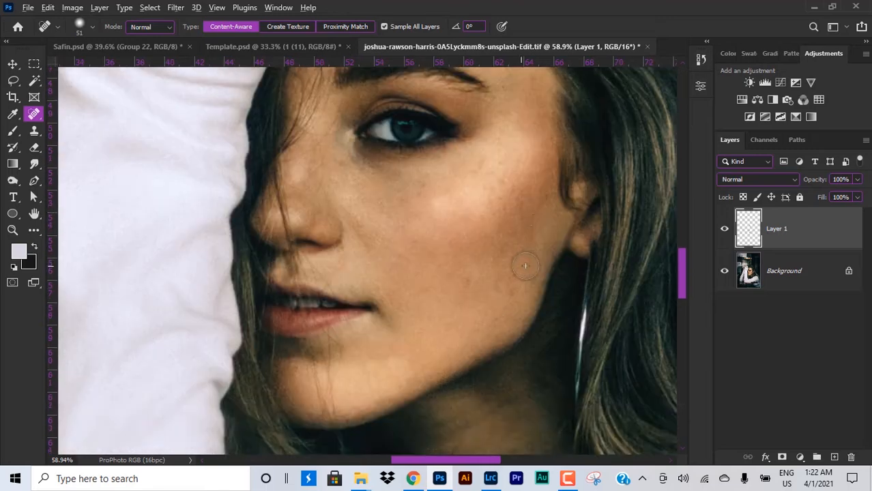
Heal the small blemishes across the cheek with the Content-Aware Spot Healing Brush enlarged to size 105.
{"action": "scroll", "coordinate": [525, 266], "scroll_direction": "down", "scroll_amount": 2}
{"action": "key", "text": "bracketright"}
{"action": "key", "text": "bracketright"}
{"action": "key", "text": "bracketright"}
{"action": "key", "text": "bracketright"}
{"action": "key", "text": "bracketright"}
{"action": "scroll", "coordinate": [477, 292], "scroll_direction": "up", "scroll_amount": 3}
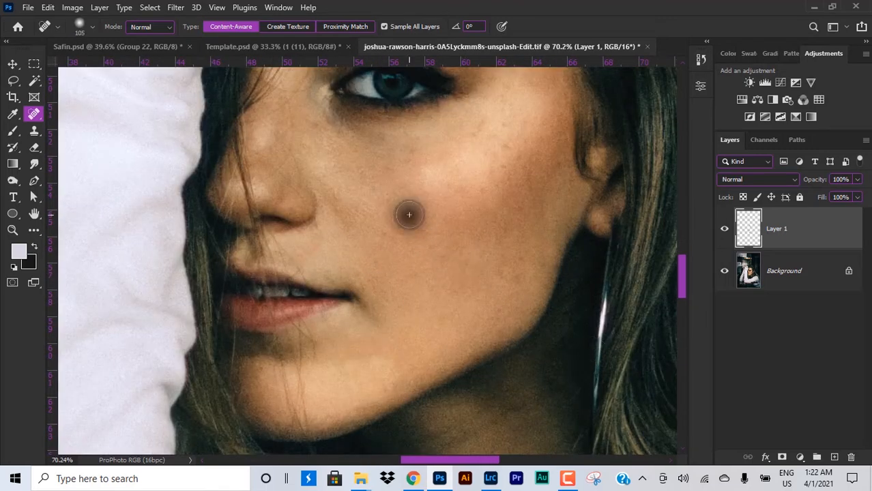
{"action": "left_click", "coordinate": [383, 232]}
{"action": "scroll", "coordinate": [477, 249], "scroll_direction": "up", "scroll_amount": 2}
{"action": "left_click", "coordinate": [480, 227]}
{"action": "left_click", "coordinate": [511, 222]}
{"action": "scroll", "coordinate": [513, 317], "scroll_direction": "up", "scroll_amount": 1}
{"action": "left_click", "coordinate": [504, 291]}
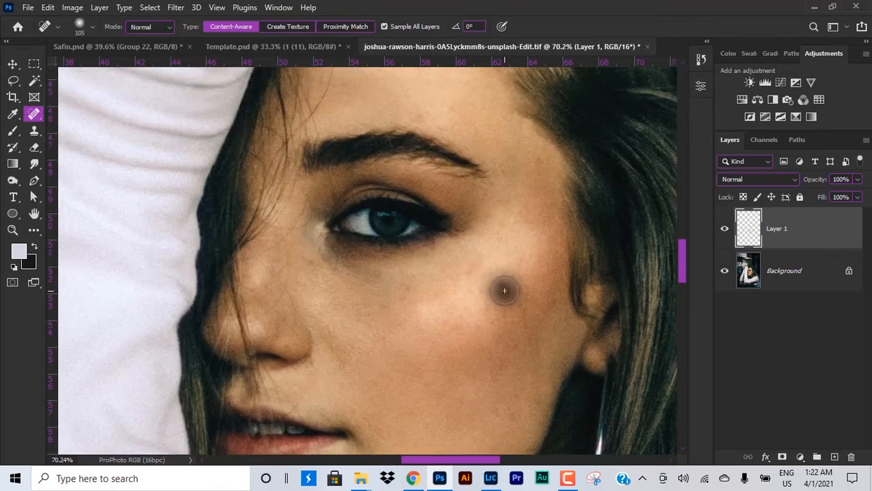
Heal the remaining spots on the temple and on the forehead beside the hairline.
{"action": "scroll", "coordinate": [432, 396], "scroll_direction": "right", "scroll_amount": 2}
{"action": "scroll", "coordinate": [475, 248], "scroll_direction": "up", "scroll_amount": 2}
{"action": "left_click", "coordinate": [474, 249]}
{"action": "left_click", "coordinate": [362, 199]}
{"action": "scroll", "coordinate": [489, 244], "scroll_direction": "up", "scroll_amount": 2}
{"action": "scroll", "coordinate": [489, 245], "scroll_direction": "left", "scroll_amount": 1}
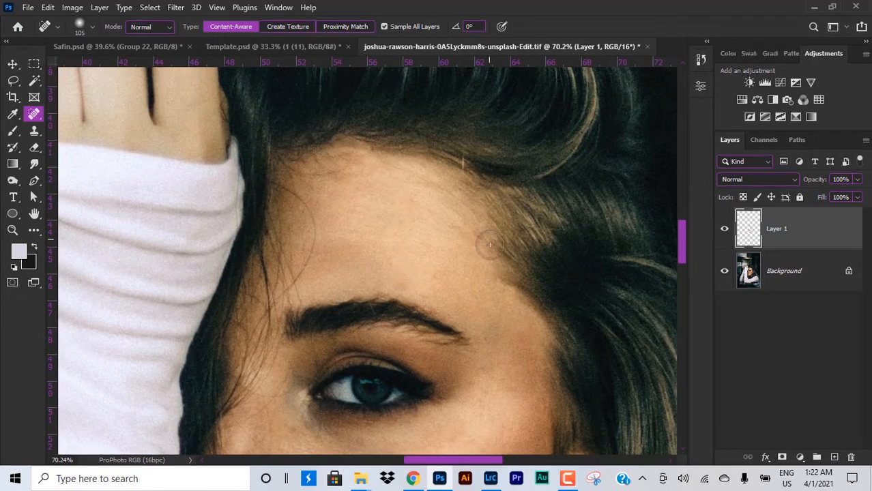
{"action": "left_click", "coordinate": [476, 236]}
Heal the spot on the lower cheek between the corner of the mouth and the jaw edge.
{"action": "scroll", "coordinate": [447, 271], "scroll_direction": "down", "scroll_amount": 5}
{"action": "scroll", "coordinate": [448, 272], "scroll_direction": "up", "scroll_amount": 5}
{"action": "left_click", "coordinate": [479, 228]}
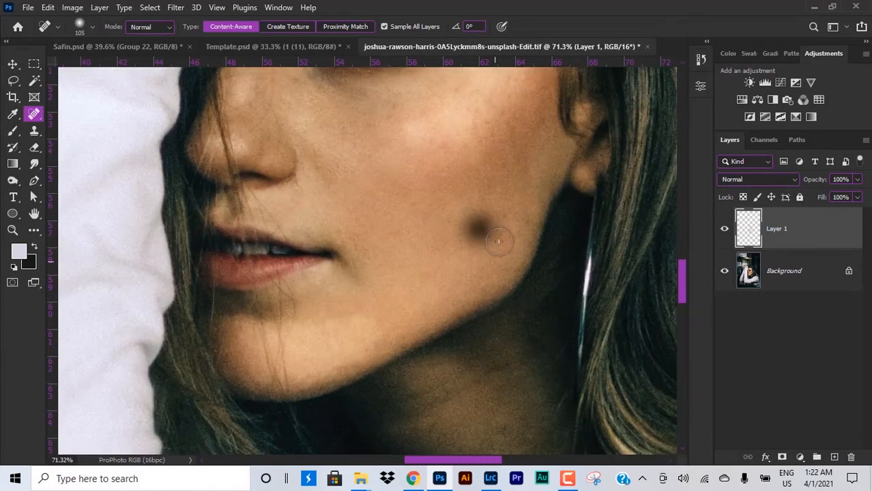
Compare the portrait with and without the healing on Layer 1 by toggling that layer's visibility.
{"action": "scroll", "coordinate": [498, 241], "scroll_direction": "down", "scroll_amount": 5}
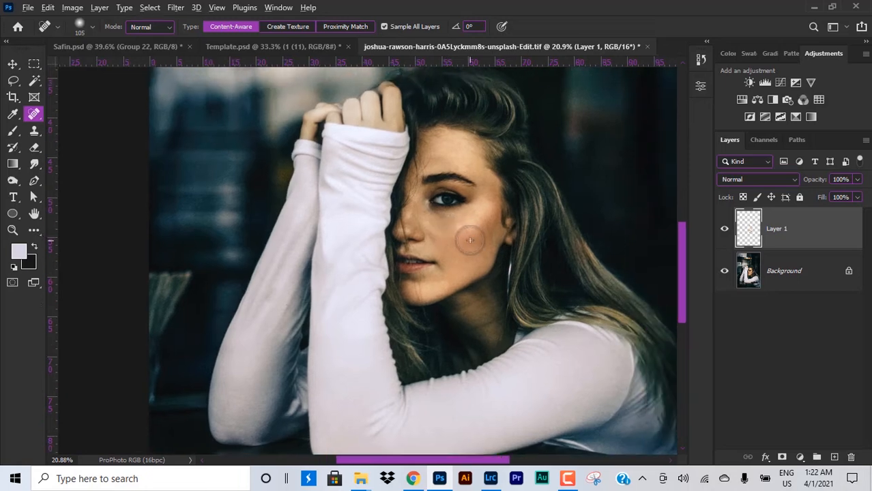
{"action": "scroll", "coordinate": [470, 240], "scroll_direction": "up", "scroll_amount": 1}
{"action": "left_click", "coordinate": [724, 229]}
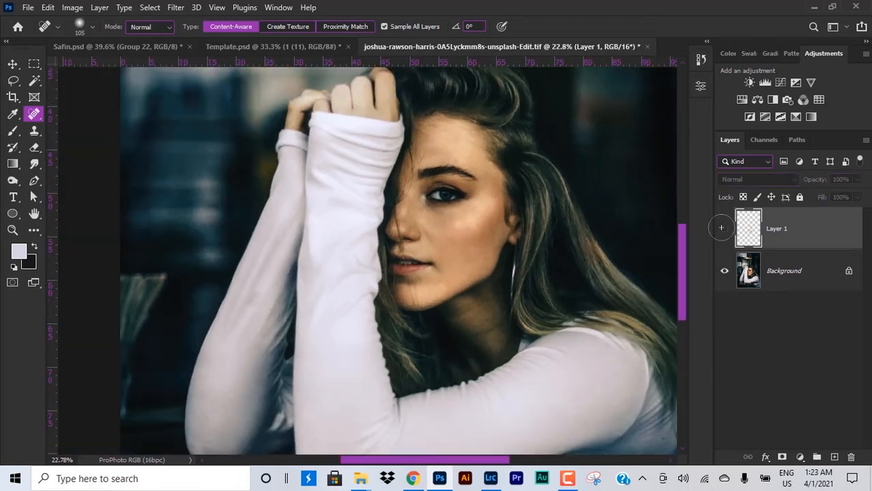
{"action": "left_click", "coordinate": [723, 229]}
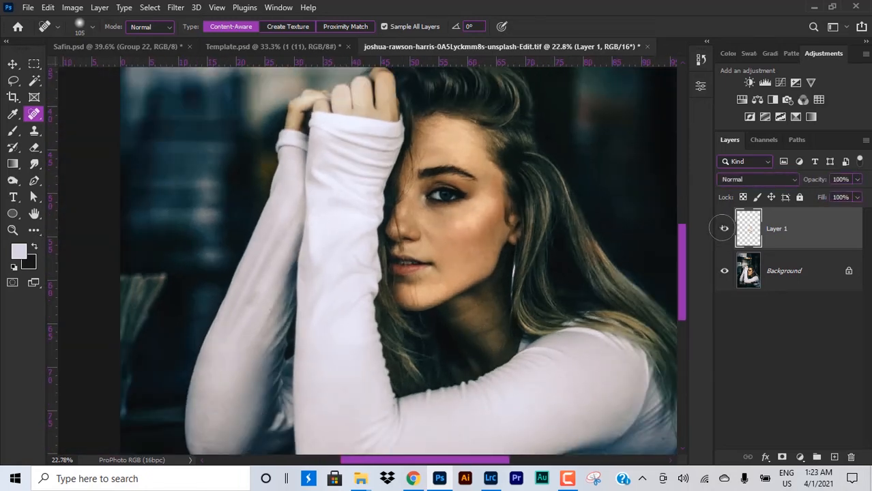
{"action": "left_click", "coordinate": [723, 228]}
{"action": "left_click", "coordinate": [723, 229]}
{"action": "left_click_drag", "start_coordinate": [480, 210], "coordinate": [473, 249]}
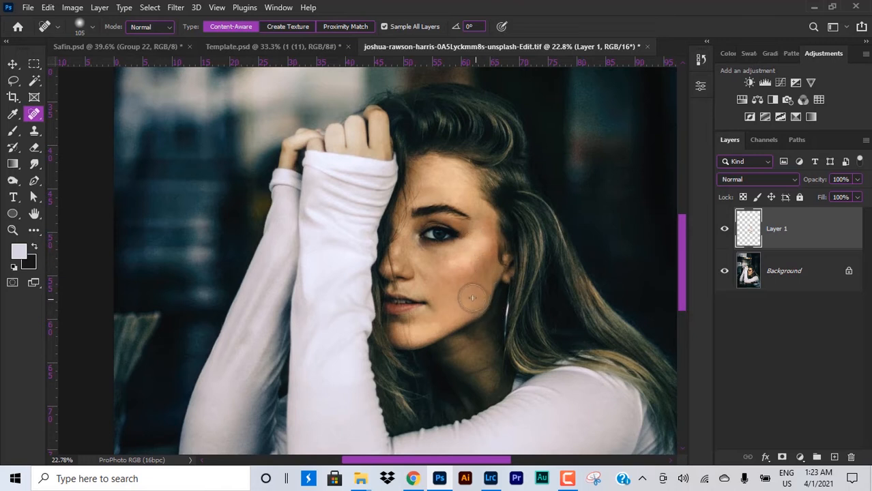
{"action": "left_click_drag", "start_coordinate": [472, 298], "coordinate": [474, 266]}
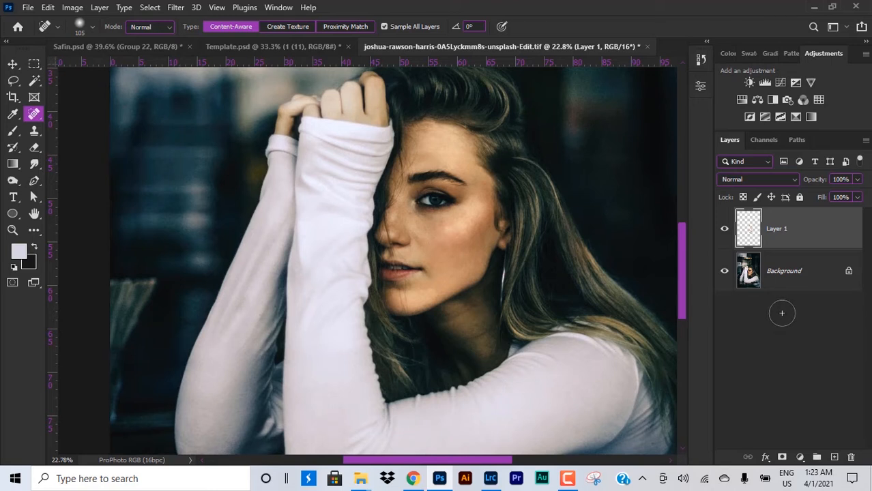
Stamp all visible layers into a new merged layer, duplicate it, and convert the lower of the two to a smart object.
{"action": "key", "text": "ctrl+shift+alt+e"}
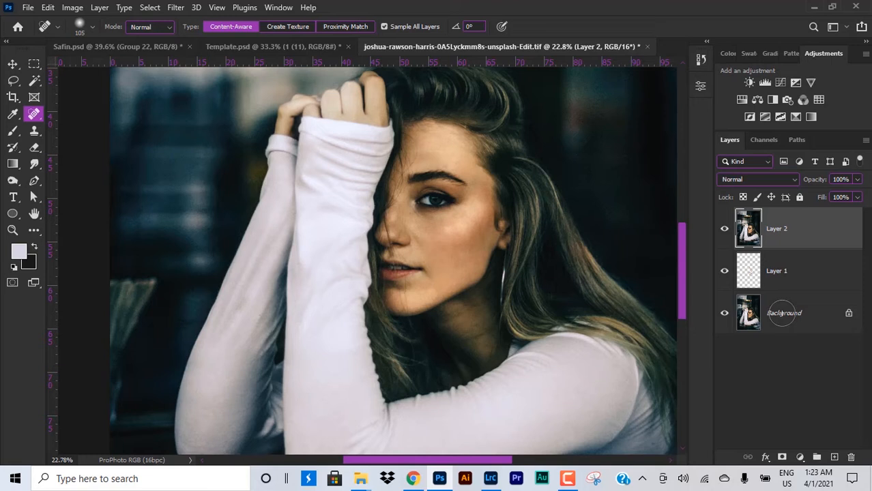
{"action": "key", "text": "ctrl+j"}
{"action": "right_click", "coordinate": [784, 266]}
{"action": "left_click", "coordinate": [691, 178]}
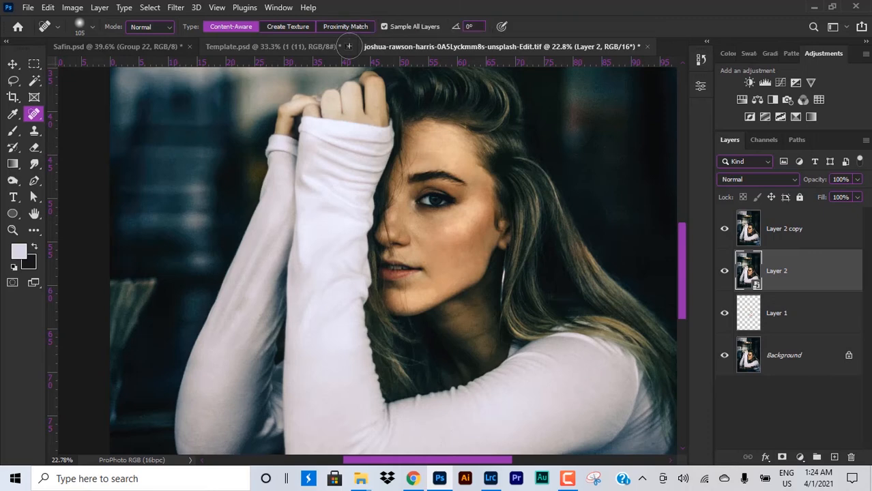
Close the Template.psd and Safin.psd documents, leaving only the portrait open.
{"action": "left_click", "coordinate": [339, 47]}
{"action": "left_click", "coordinate": [436, 185]}
{"action": "left_click", "coordinate": [189, 46]}
{"action": "left_click", "coordinate": [431, 185]}
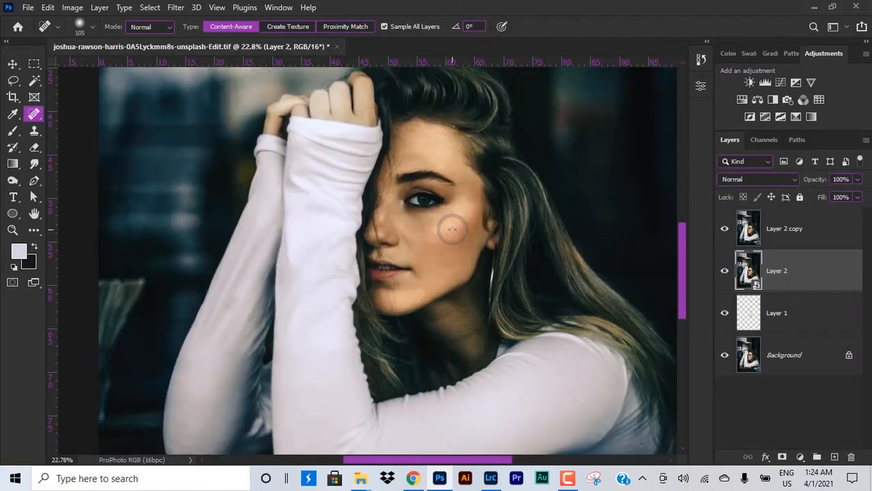
Start a Gaussian Blur filter on the Layer 2 smart object and lower its radius to 0.1 pixels.
{"action": "left_click", "coordinate": [777, 239]}
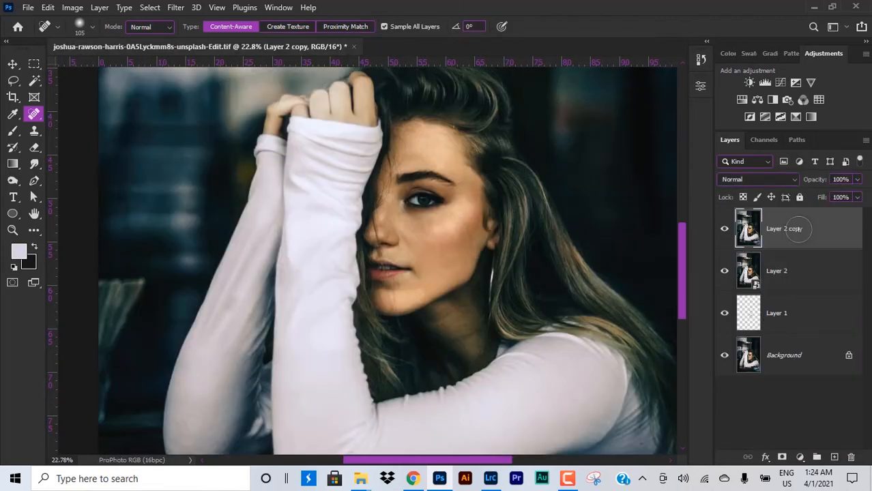
{"action": "left_click", "coordinate": [784, 271]}
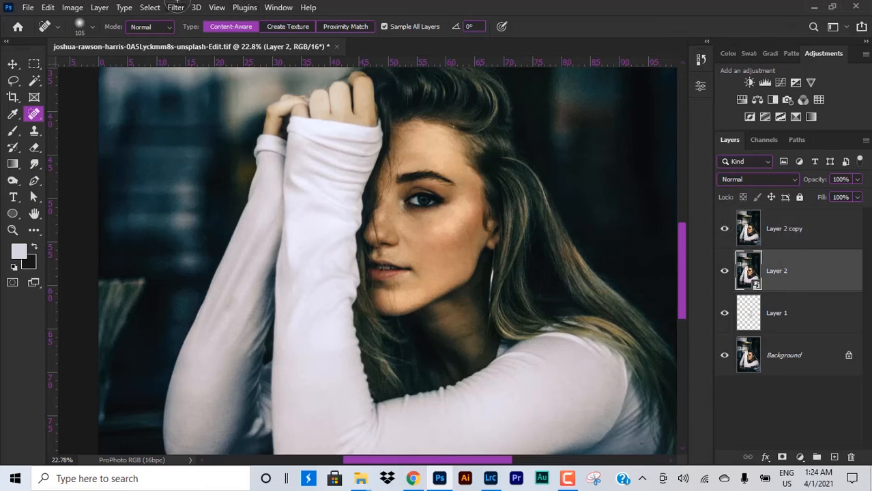
{"action": "left_click", "coordinate": [175, 8]}
{"action": "mouse_move", "coordinate": [307, 171]}
{"action": "left_click", "coordinate": [372, 219]}
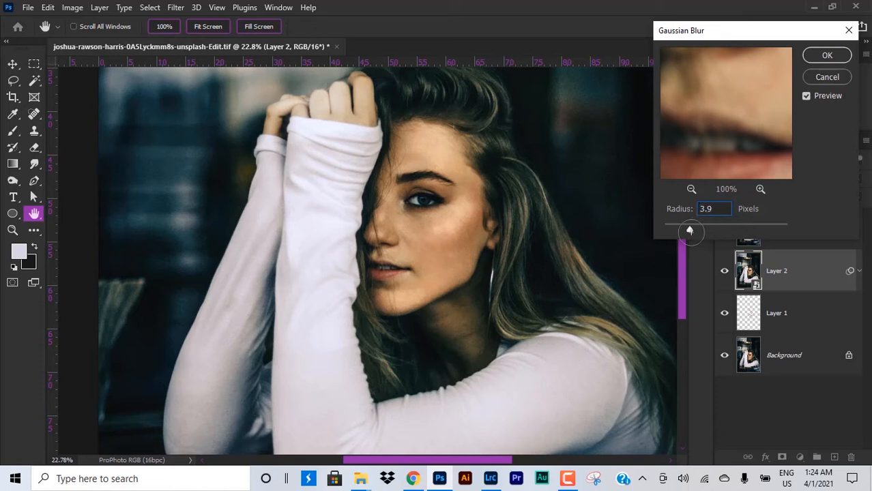
{"action": "left_click_drag", "start_coordinate": [689, 231], "coordinate": [664, 230]}
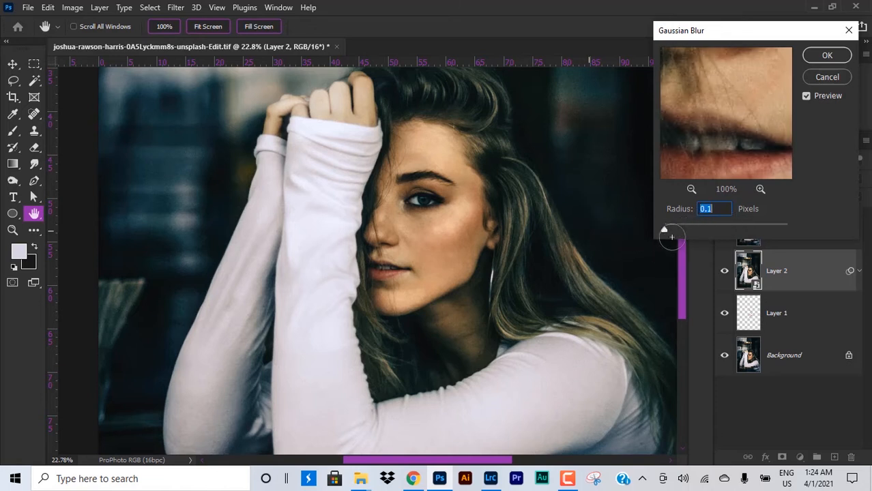
Preview the blur on the face and apply it to Layer 2 with a radius of 5 pixels.
{"action": "left_click", "coordinate": [416, 204]}
{"action": "scroll", "coordinate": [443, 195], "scroll_direction": "up", "scroll_amount": 2}
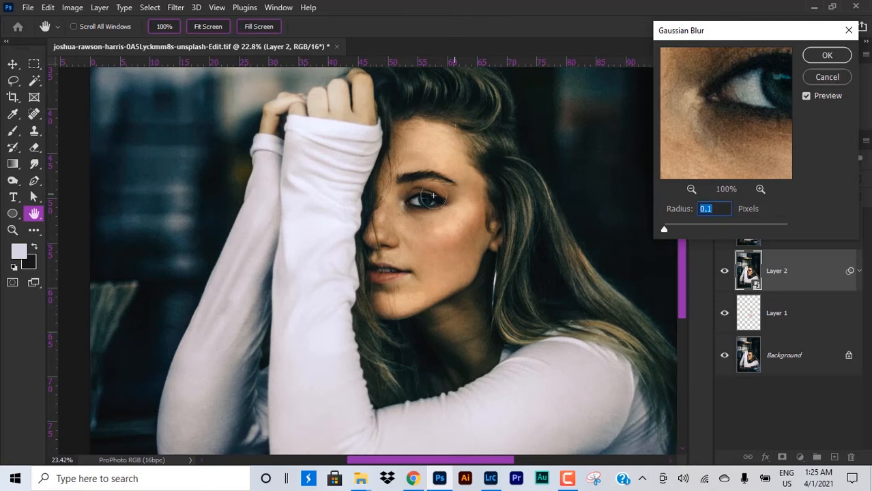
{"action": "scroll", "coordinate": [461, 205], "scroll_direction": "up", "scroll_amount": 2}
{"action": "left_click_drag", "start_coordinate": [461, 204], "coordinate": [365, 200]}
{"action": "mouse_move", "coordinate": [664, 229]}
{"action": "left_mouse_down"}
{"action": "mouse_move", "coordinate": [740, 229]}
{"action": "mouse_move", "coordinate": [640, 229]}
{"action": "mouse_move", "coordinate": [693, 229]}
{"action": "mouse_move", "coordinate": [661, 230]}
{"action": "left_mouse_up"}
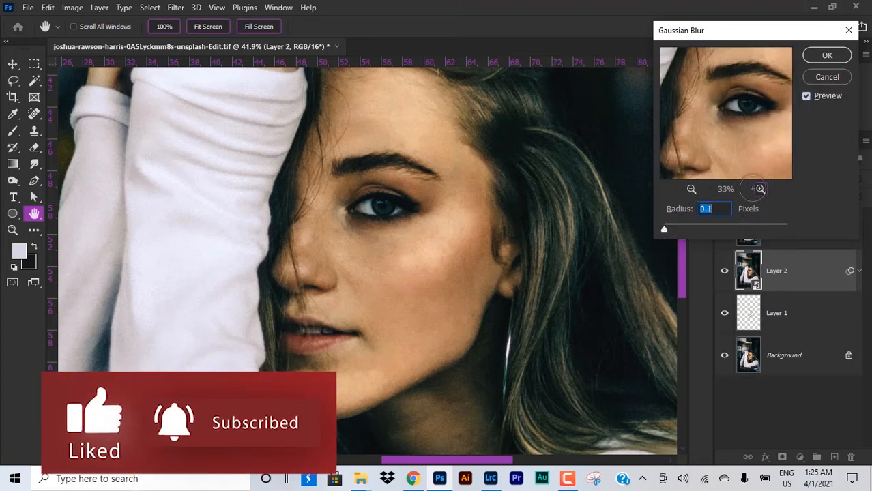
{"action": "left_click", "coordinate": [691, 189]}
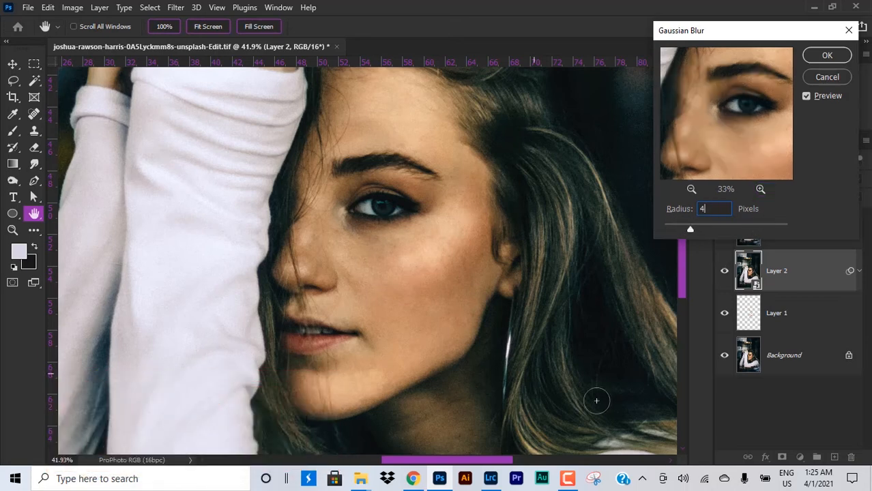
{"action": "type", "text": "5"}
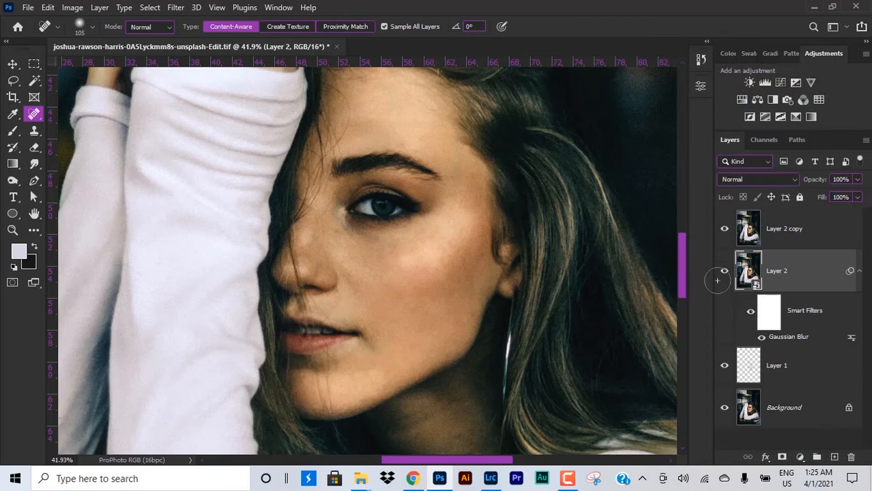
{"action": "left_click", "coordinate": [722, 228]}
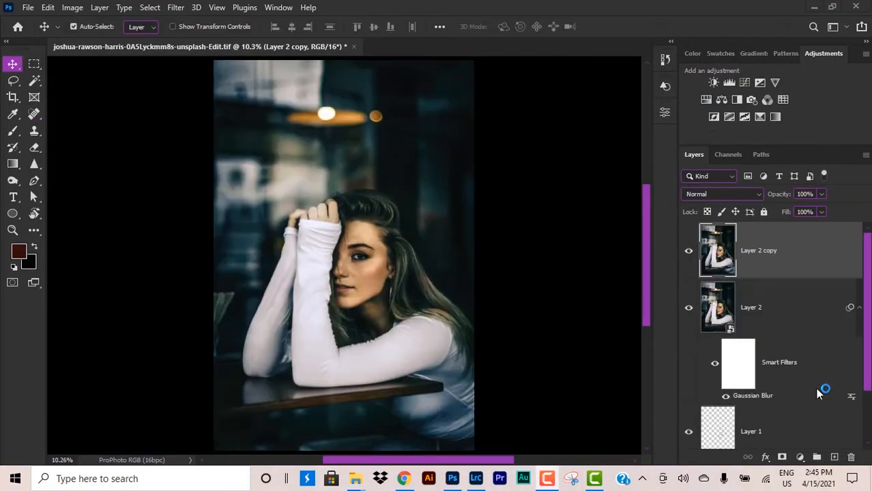
Run Apply Image on Layer 2 copy with Layer 2 as source layer, RGB channel, Subtract blending, scale 2 and offset 128.
{"action": "left_click", "coordinate": [73, 7]}
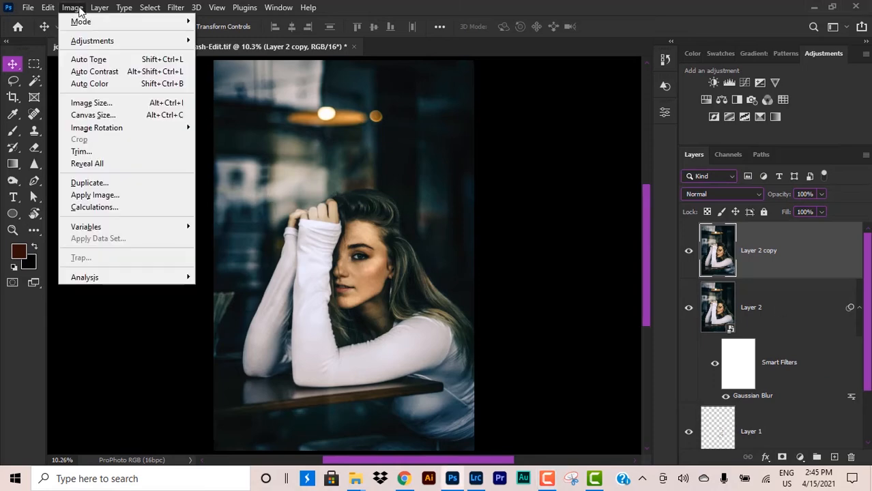
{"action": "left_click", "coordinate": [109, 196]}
{"action": "left_click", "coordinate": [630, 71]}
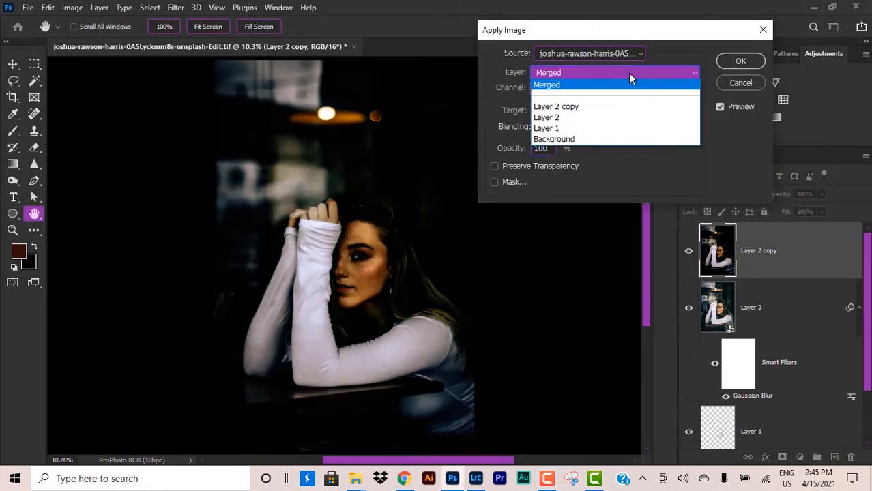
{"action": "left_click", "coordinate": [590, 113]}
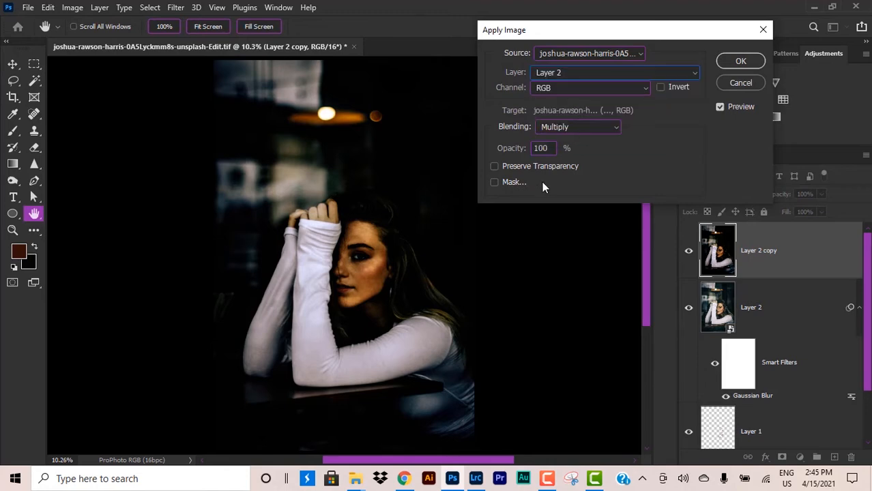
{"action": "left_click", "coordinate": [588, 125]}
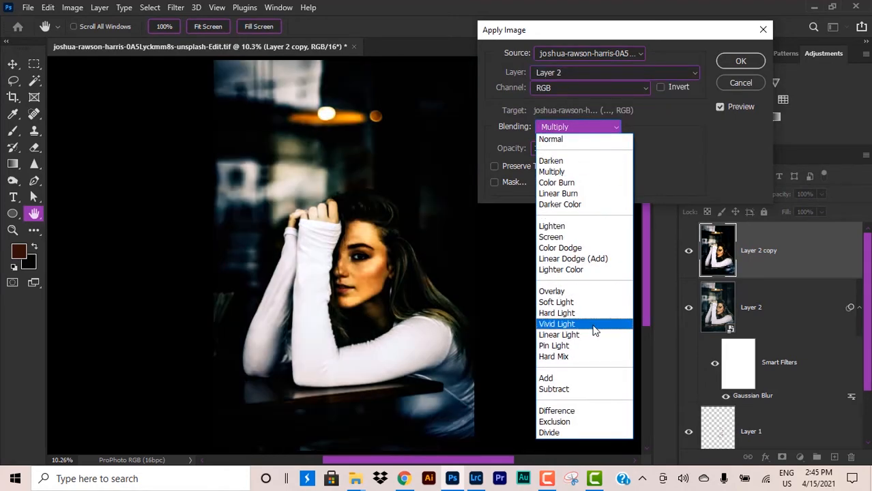
{"action": "left_click", "coordinate": [582, 392]}
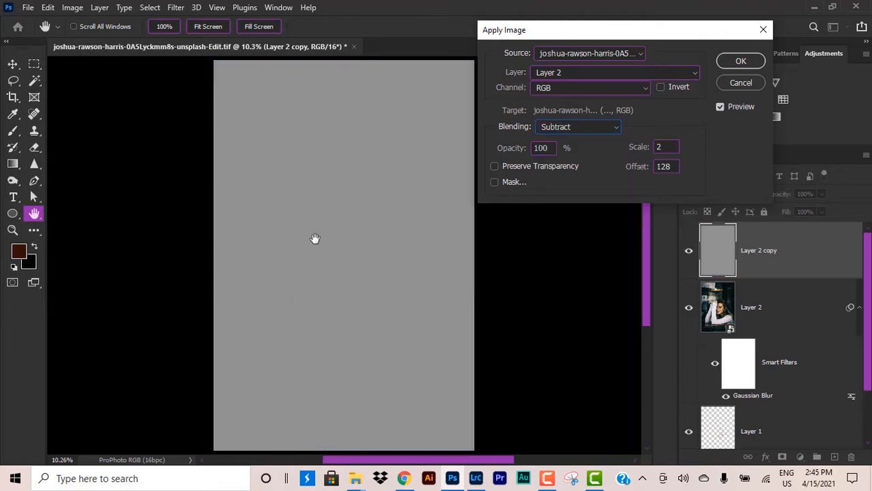
{"action": "left_click_drag", "start_coordinate": [314, 239], "coordinate": [346, 252]}
{"action": "left_click_drag", "start_coordinate": [410, 235], "coordinate": [454, 341]}
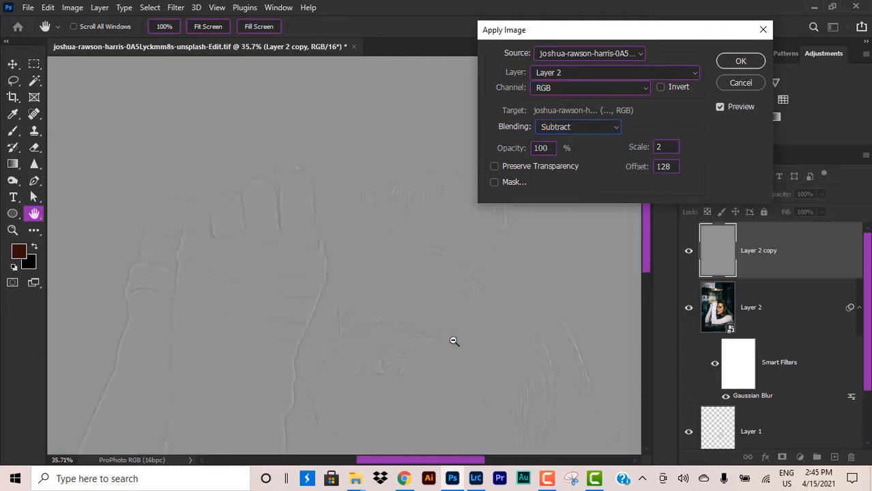
{"action": "left_click_drag", "start_coordinate": [440, 384], "coordinate": [404, 179]}
{"action": "left_click_drag", "start_coordinate": [420, 277], "coordinate": [397, 276]}
{"action": "left_click_drag", "start_coordinate": [420, 383], "coordinate": [442, 346]}
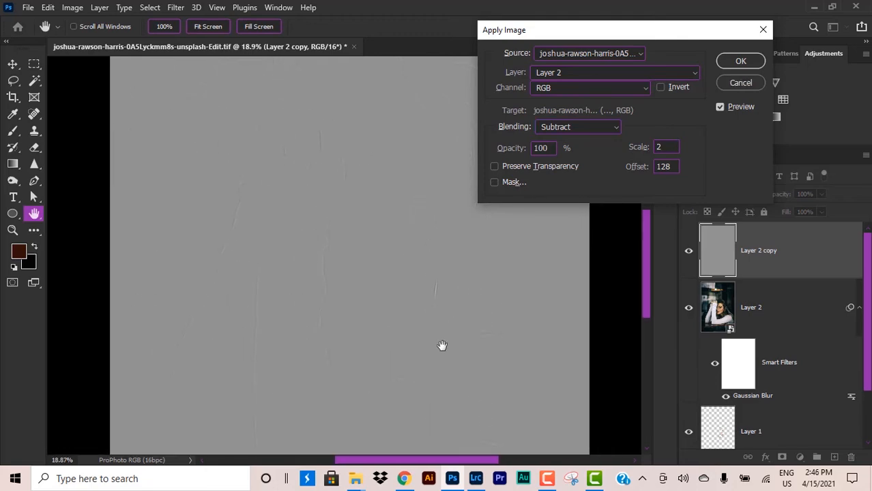
{"action": "left_click", "coordinate": [741, 62]}
Set Layer 2 copy to the Linear Light blend mode and group it with Layer 2.
{"action": "key", "text": "v"}
{"action": "left_click", "coordinate": [697, 195]}
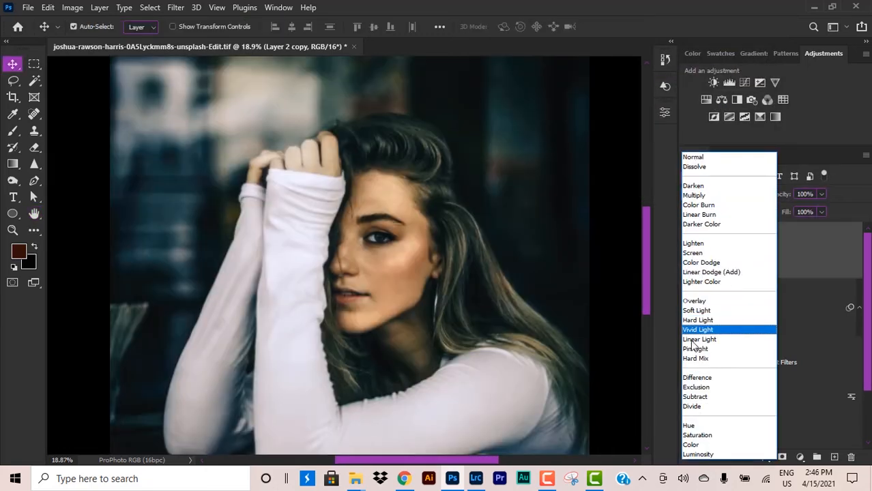
{"action": "left_click", "coordinate": [696, 340]}
{"action": "left_click", "coordinate": [757, 309], "text": "shift"}
{"action": "key", "text": "ctrl+g"}
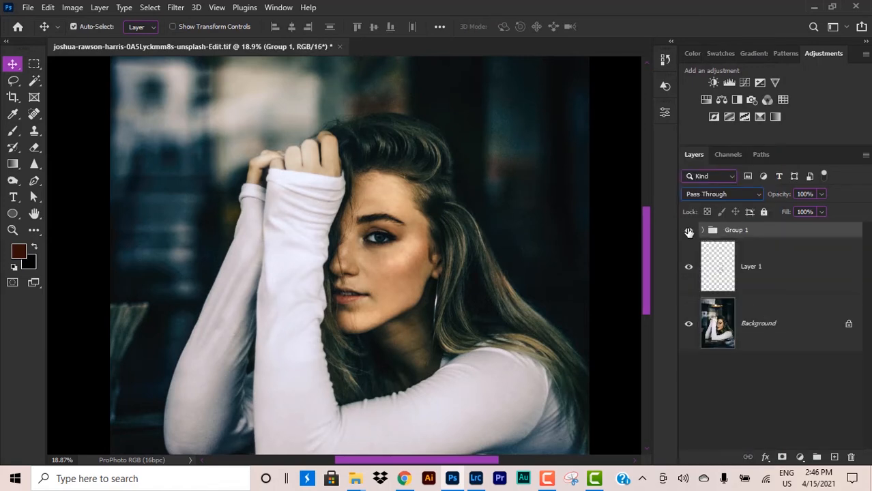
{"action": "scroll", "coordinate": [492, 273], "scroll_direction": "up", "scroll_amount": 6}
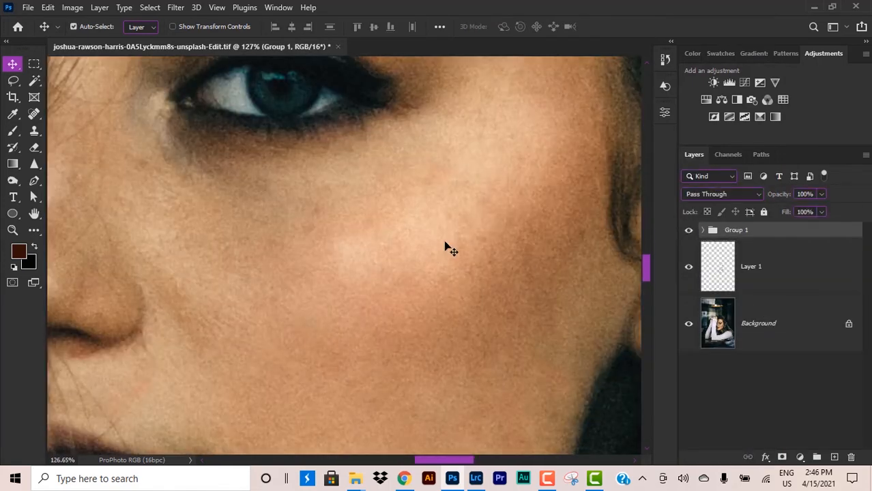
{"action": "key", "text": "ctrl+0"}
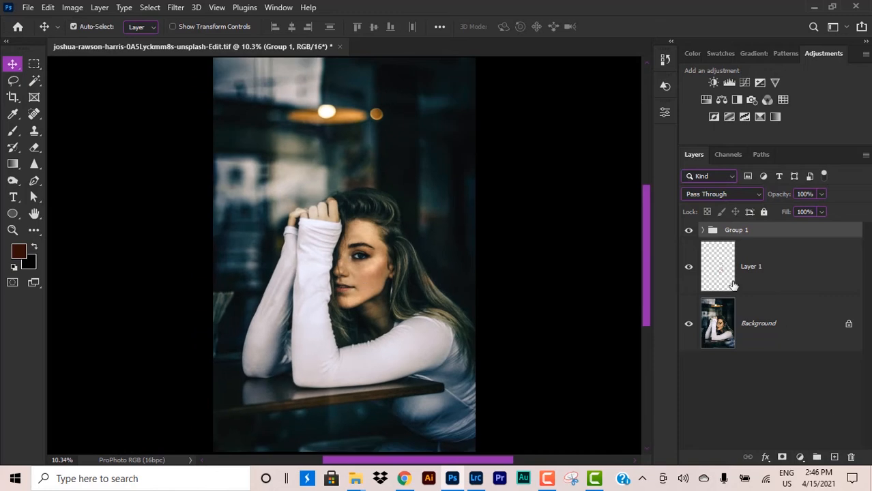
Expand the new group, rename it "frequency", and select Layer 2 copy inside it.
{"action": "left_click", "coordinate": [703, 230]}
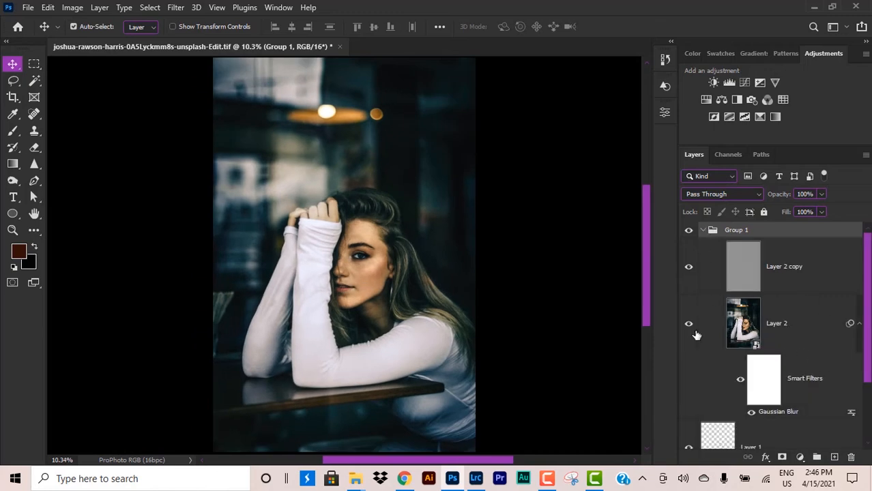
{"action": "double_click", "coordinate": [744, 229]}
{"action": "type", "text": "frequency"}
{"action": "key", "text": "Return"}
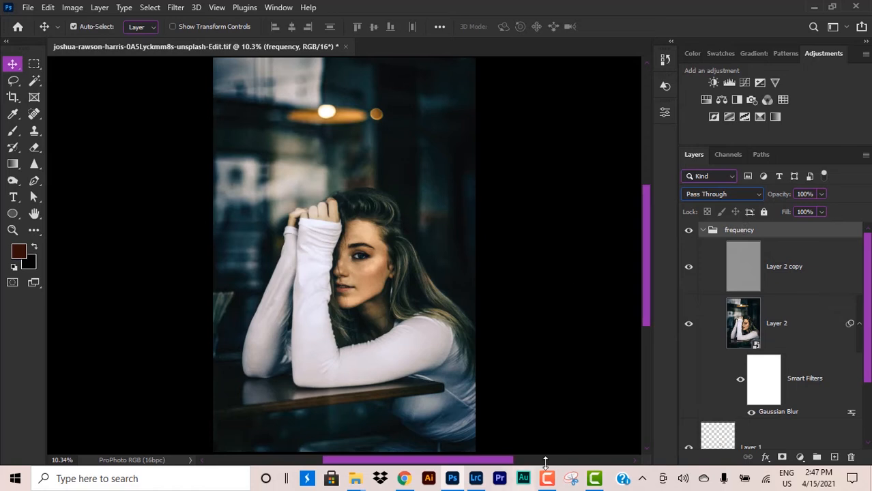
{"action": "left_click", "coordinate": [810, 273]}
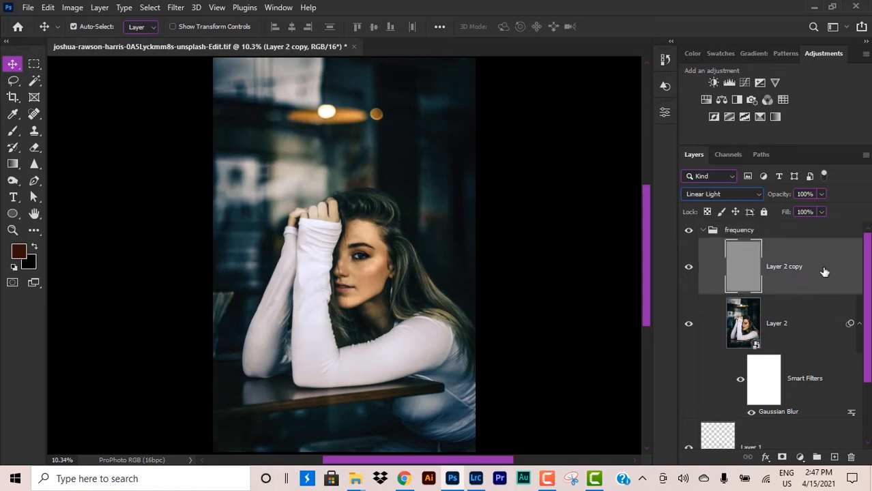
Duplicate Layer 2 inside the frequency group and rasterize the duplicate.
{"action": "left_click", "coordinate": [805, 325]}
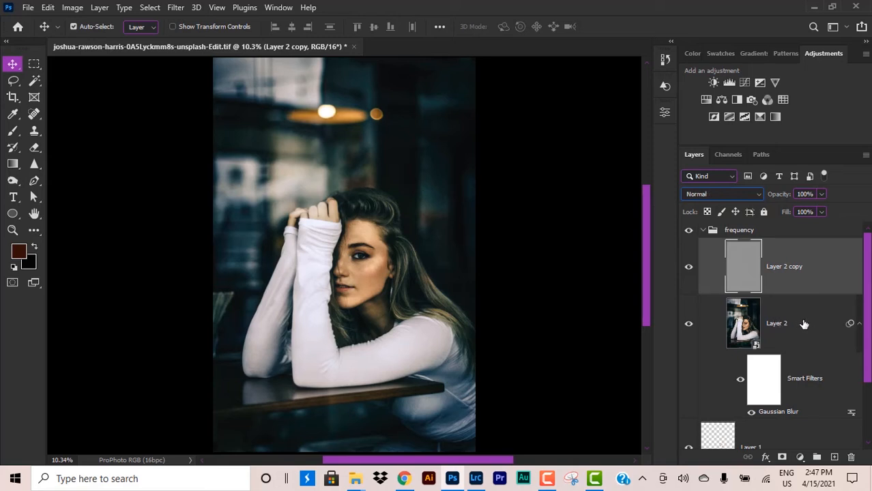
{"action": "left_click", "coordinate": [829, 277]}
{"action": "left_click", "coordinate": [783, 312]}
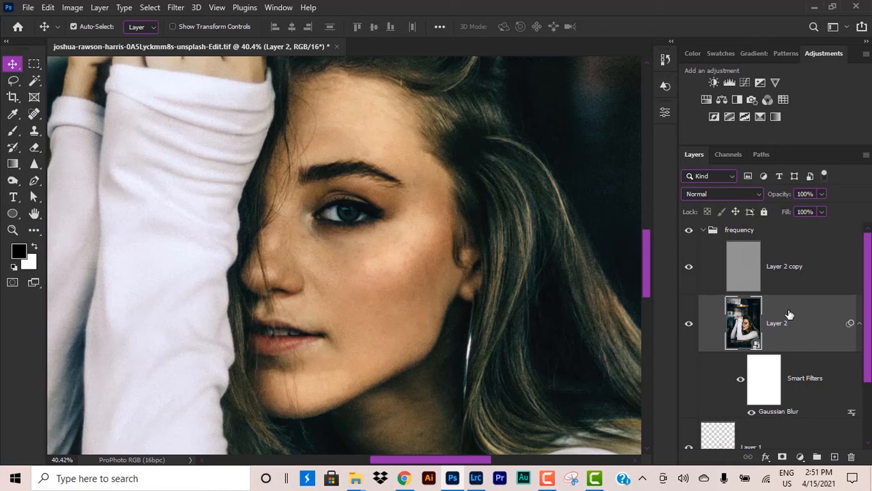
{"action": "key", "text": "ctrl+j"}
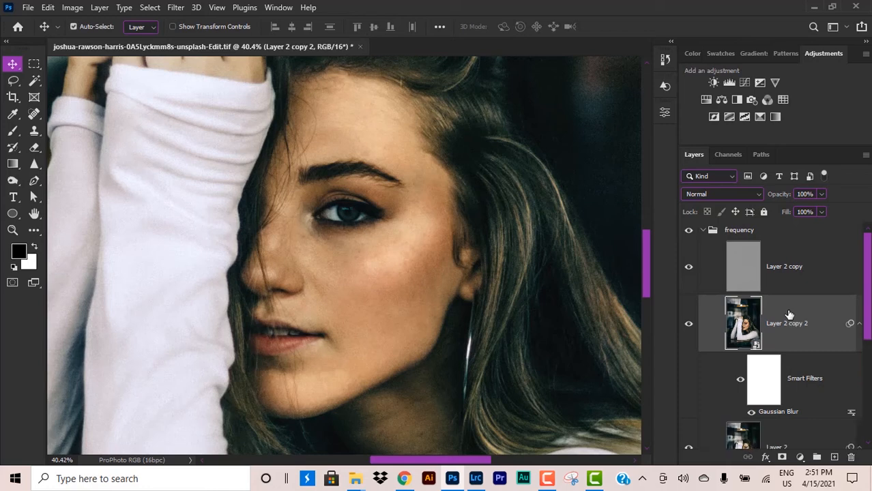
{"action": "right_click", "coordinate": [787, 313]}
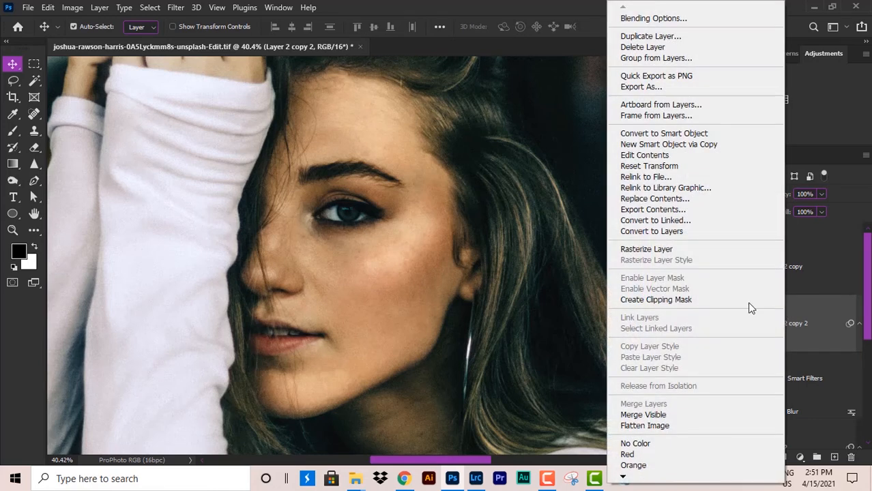
{"action": "left_click", "coordinate": [716, 255]}
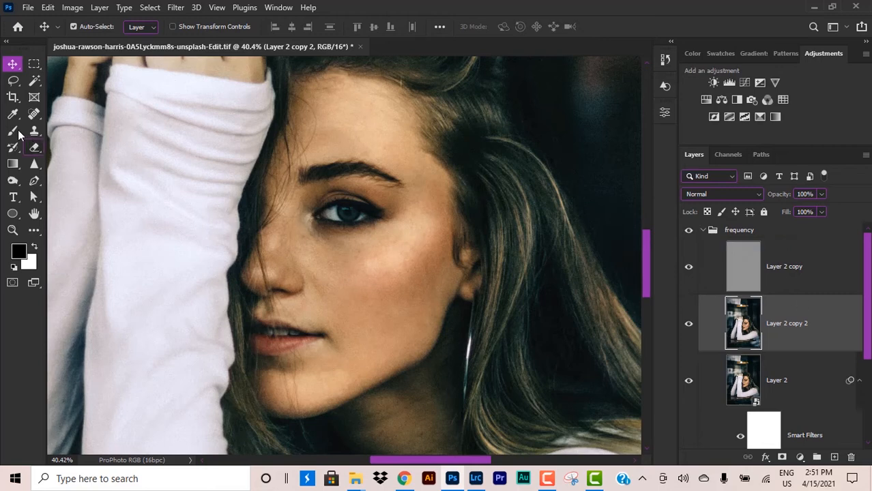
Choose the Mixer Brush tool, set its flow to 5% and check its brush load options.
{"action": "left_click_drag", "start_coordinate": [15, 132], "coordinate": [15, 131]}
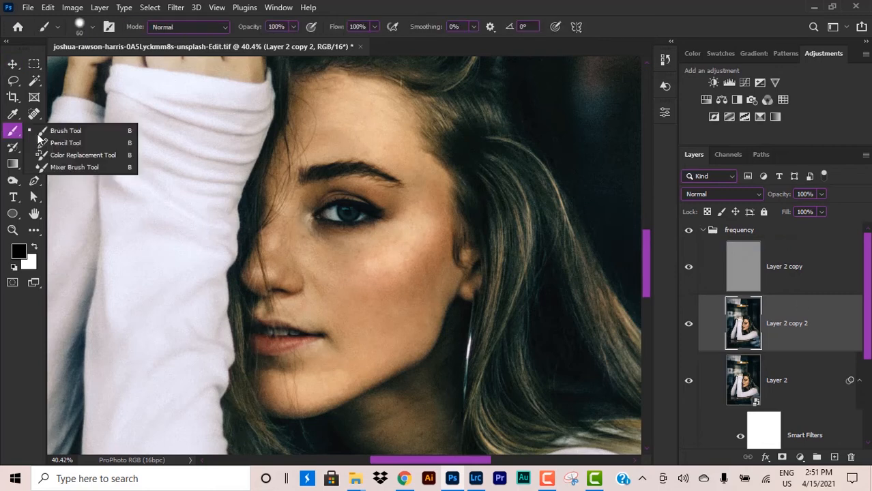
{"action": "left_click", "coordinate": [85, 168]}
{"action": "key", "text": "space"}
{"action": "mouse_move", "coordinate": [372, 347]}
{"action": "left_mouse_down"}
{"action": "mouse_move", "coordinate": [362, 375]}
{"action": "mouse_move", "coordinate": [319, 357]}
{"action": "left_mouse_up"}
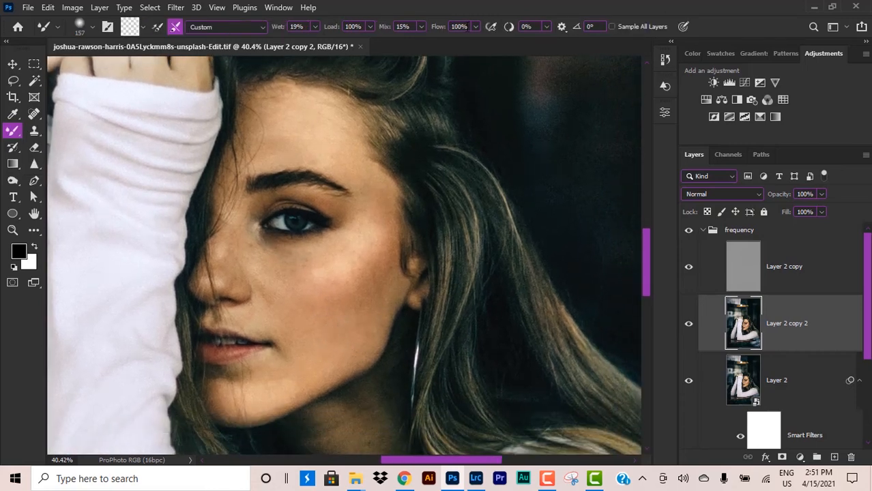
{"action": "key", "text": "Return"}
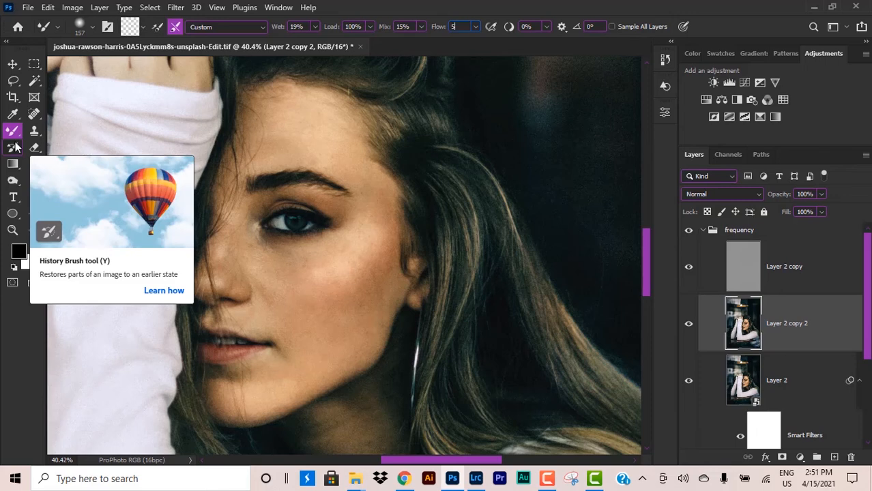
{"action": "type", "text": "5"}
{"action": "key", "text": "Return"}
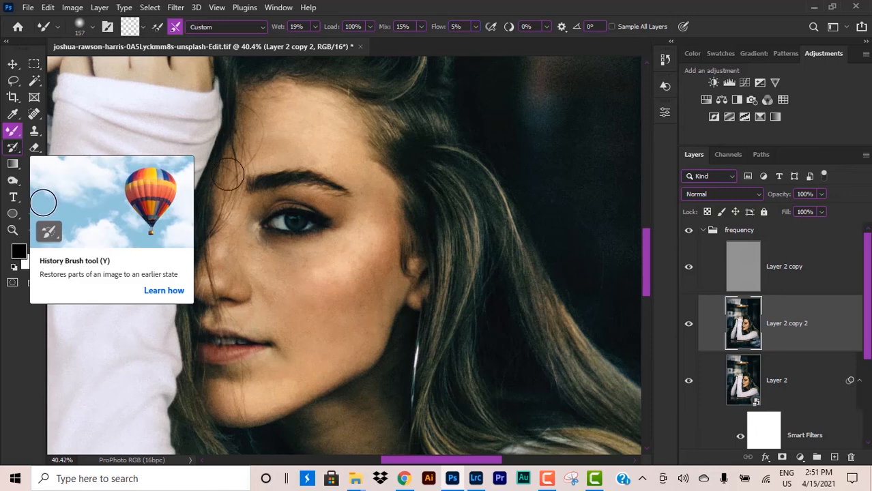
{"action": "left_click", "coordinate": [138, 28]}
{"action": "key", "text": "Escape"}
{"action": "left_click", "coordinate": [142, 29]}
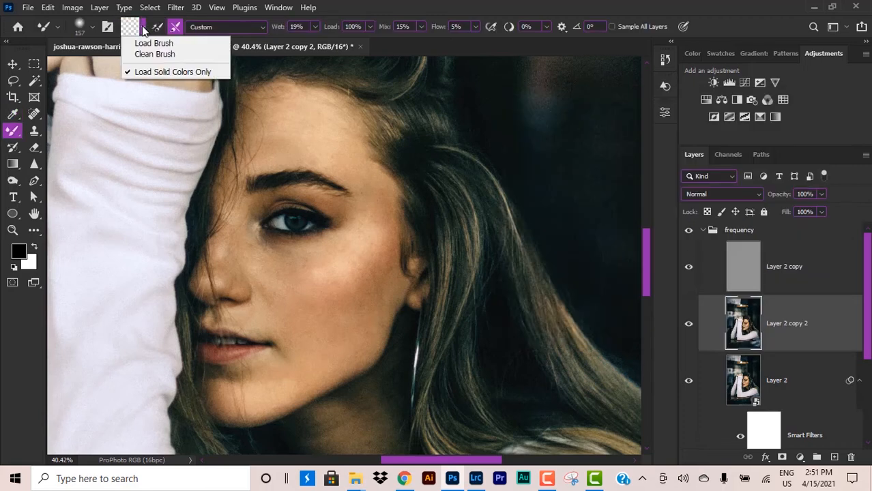
{"action": "left_click", "coordinate": [177, 33]}
Reduce the Mixer Brush size to 111 and blend the skin along the jawline and chin on Layer 2 copy 2.
{"action": "scroll", "coordinate": [383, 335], "scroll_direction": "up", "scroll_amount": 3}
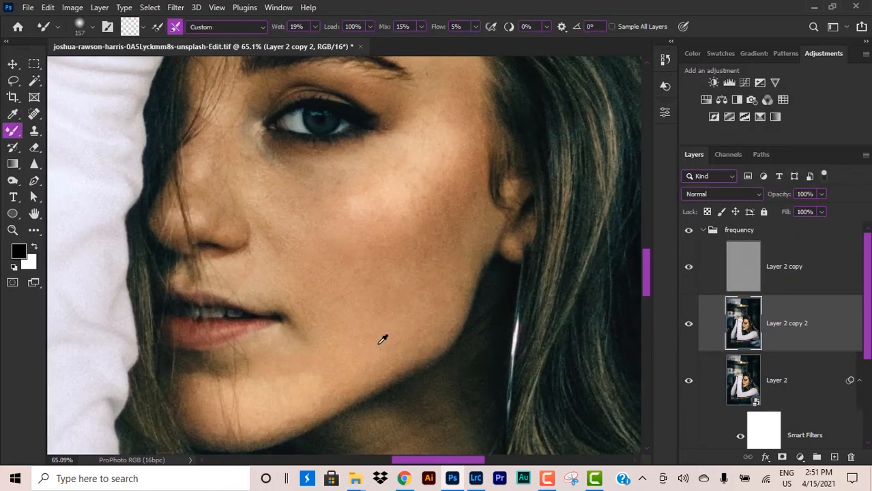
{"action": "scroll", "coordinate": [383, 259], "scroll_direction": "down", "scroll_amount": 2}
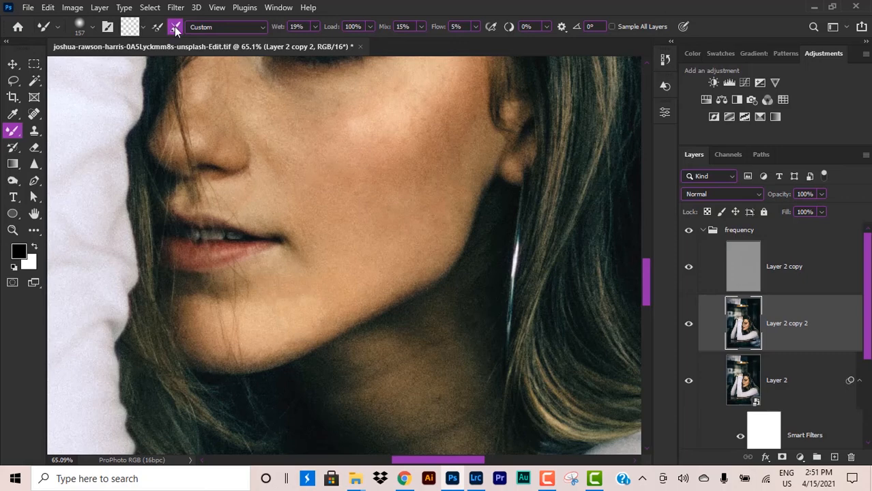
{"action": "left_click_drag", "start_coordinate": [512, 178], "coordinate": [495, 251]}
{"action": "left_click_drag", "start_coordinate": [424, 291], "coordinate": [424, 238]}
{"action": "left_click_drag", "start_coordinate": [462, 166], "coordinate": [441, 167]}
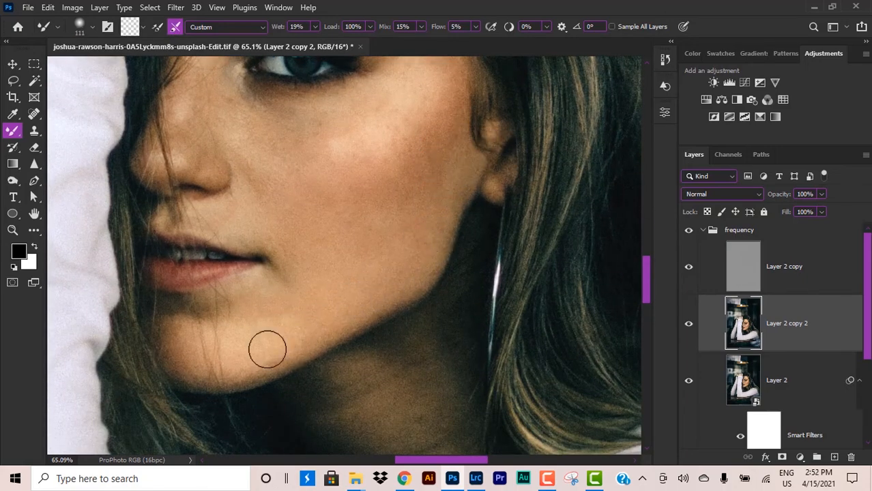
{"action": "scroll", "coordinate": [302, 292], "scroll_direction": "up", "scroll_amount": 3}
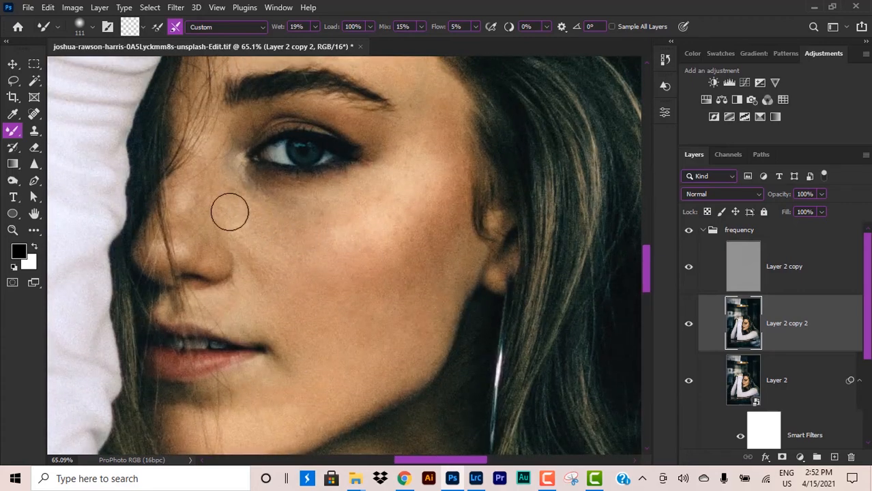
Smooth the skin tones on the cheek, cheekbone and temple with the Mixer Brush.
{"action": "mouse_move", "coordinate": [335, 326]}
{"action": "left_mouse_down"}
{"action": "mouse_move", "coordinate": [405, 399]}
{"action": "mouse_move", "coordinate": [376, 325]}
{"action": "left_mouse_up"}
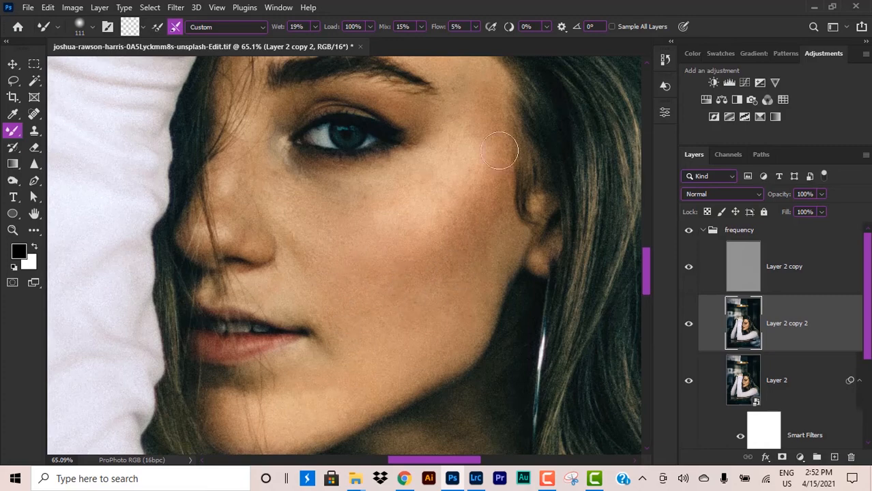
{"action": "left_click_drag", "start_coordinate": [500, 150], "coordinate": [465, 257]}
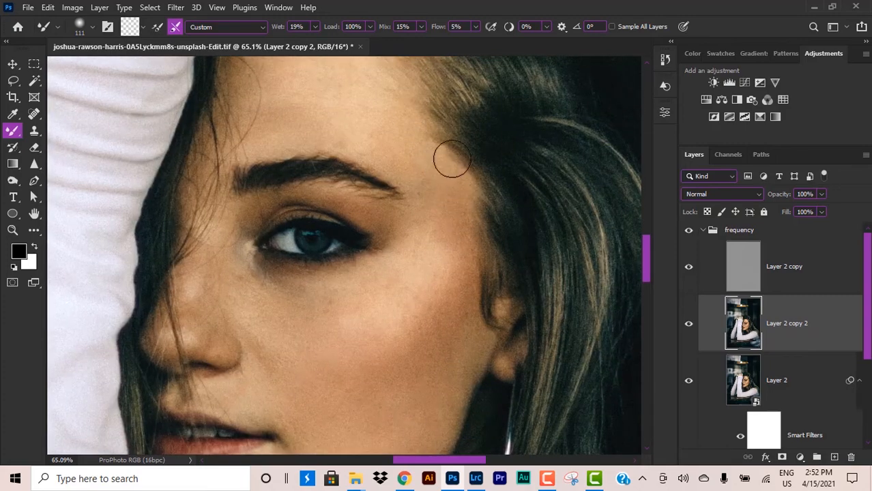
{"action": "left_click_drag", "start_coordinate": [461, 319], "coordinate": [426, 257]}
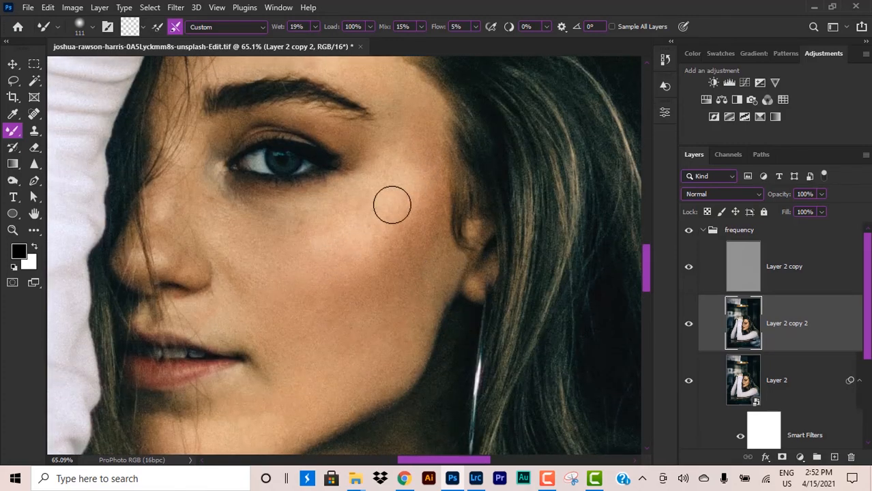
{"action": "left_click_drag", "start_coordinate": [332, 168], "coordinate": [438, 322]}
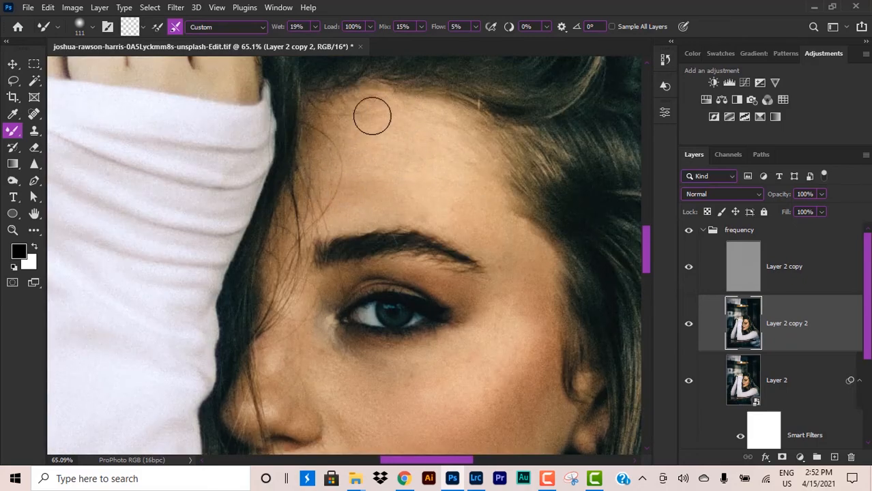
Blend the skin on the forehead, beside the mouth and on the lower cheek with the Mixer Brush.
{"action": "left_click_drag", "start_coordinate": [476, 272], "coordinate": [430, 223]}
{"action": "mouse_move", "coordinate": [460, 254]}
{"action": "left_mouse_down"}
{"action": "mouse_move", "coordinate": [519, 183]}
{"action": "mouse_move", "coordinate": [452, 266]}
{"action": "left_mouse_up"}
{"action": "left_click_drag", "start_coordinate": [456, 298], "coordinate": [496, 321]}
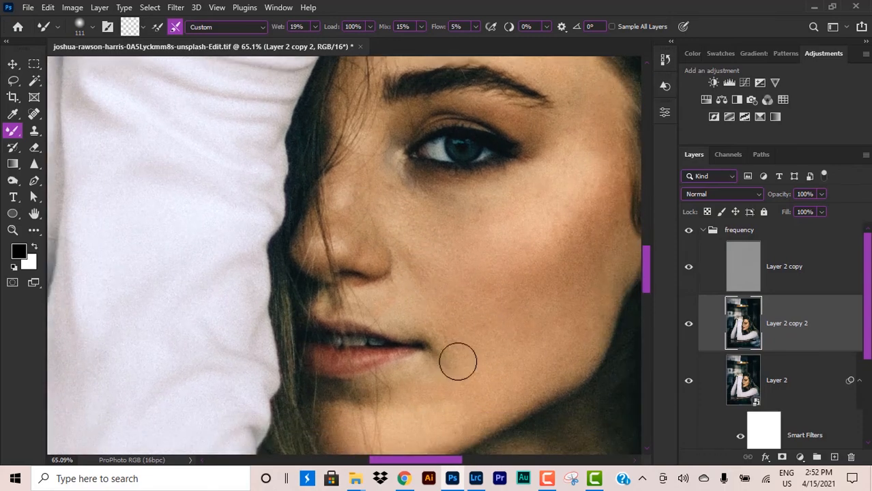
{"action": "left_click_drag", "start_coordinate": [489, 403], "coordinate": [487, 333]}
{"action": "left_click_drag", "start_coordinate": [347, 372], "coordinate": [366, 347]}
{"action": "left_click_drag", "start_coordinate": [519, 294], "coordinate": [405, 344]}
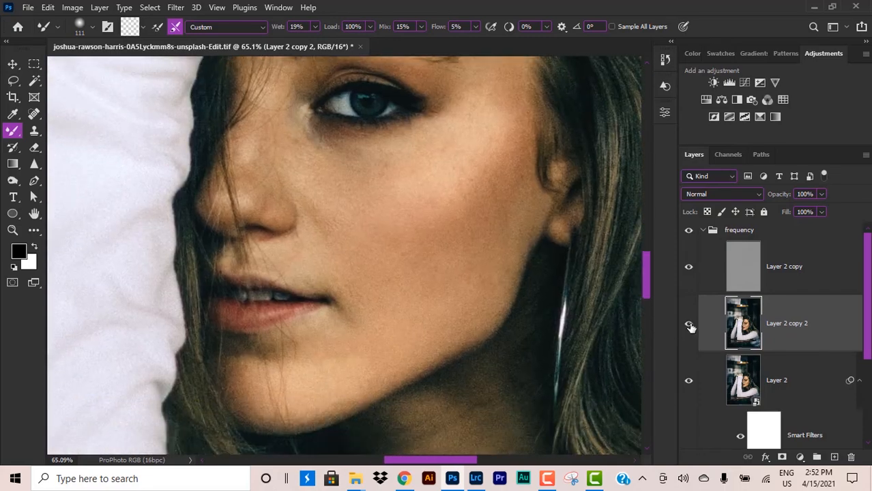
Collapse the frequency group and toggle its visibility to compare the blended skin with the original.
{"action": "key", "text": "ctrl+0"}
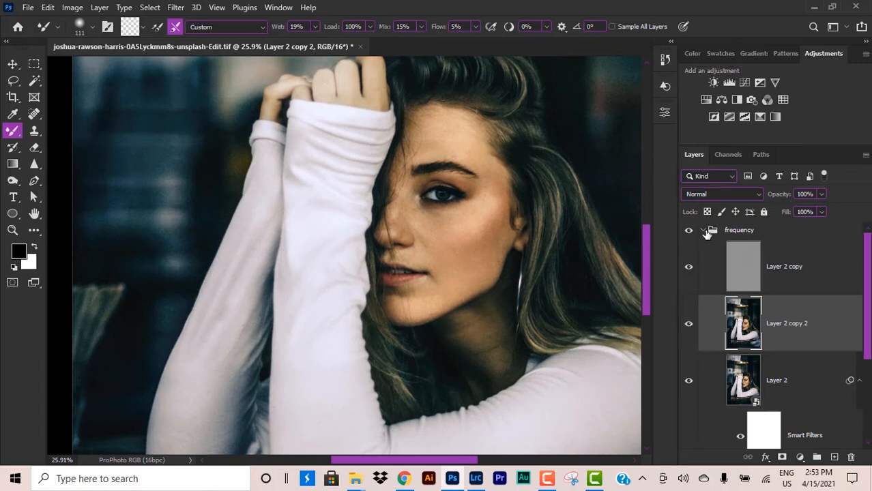
{"action": "left_click", "coordinate": [705, 231]}
{"action": "left_click", "coordinate": [689, 231]}
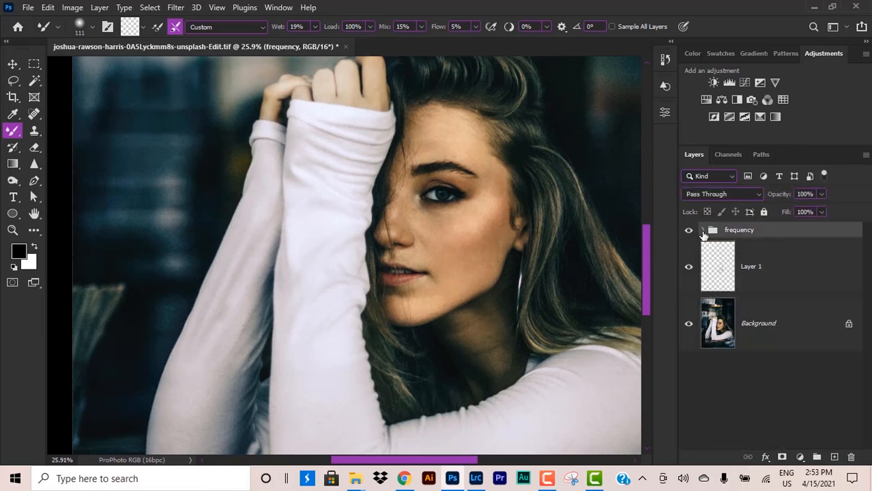
Hide Layer 2 copy in the frequency group, select Layer 2 copy 2 and enlarge the Mixer Brush to 169.
{"action": "left_click", "coordinate": [704, 230]}
{"action": "left_click", "coordinate": [689, 266]}
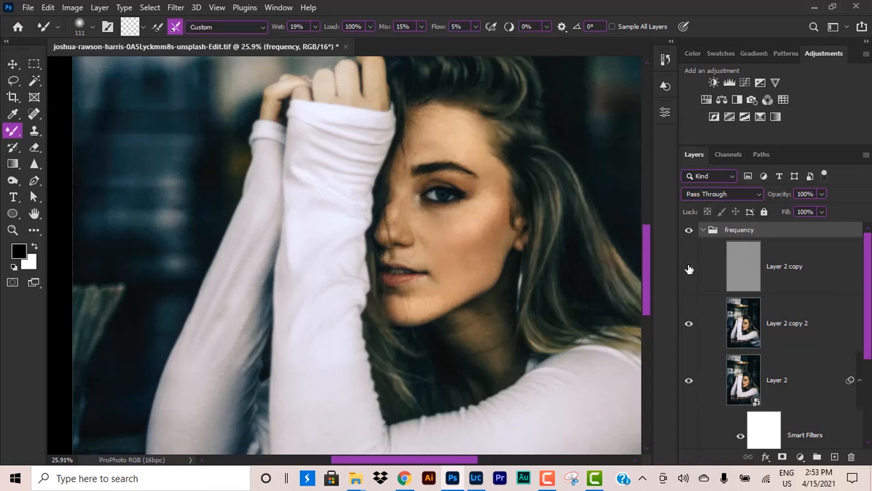
{"action": "left_click", "coordinate": [737, 319]}
{"action": "left_click_drag", "start_coordinate": [468, 249], "coordinate": [482, 249]}
Blend the blurred skin tones across the chin, forehead and cheek with the size 169 Mixer Brush.
{"action": "scroll", "coordinate": [475, 252], "scroll_direction": "up", "scroll_amount": 2}
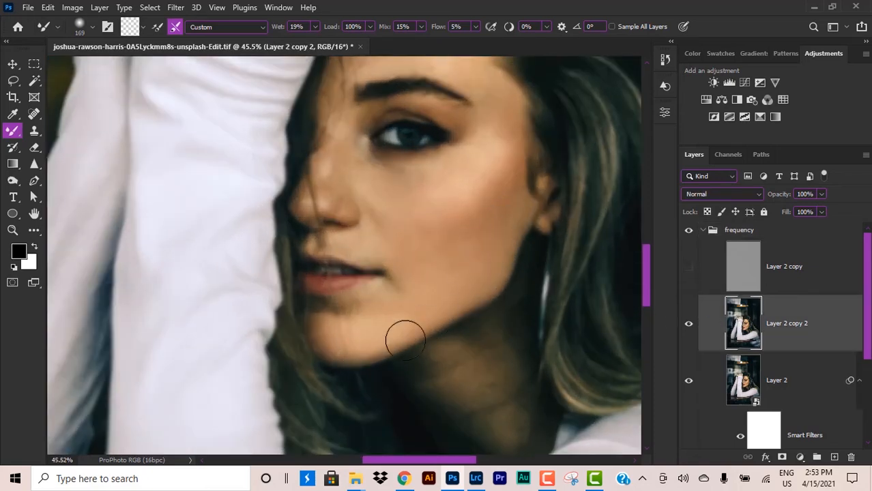
{"action": "scroll", "coordinate": [404, 336], "scroll_direction": "up", "scroll_amount": 3}
{"action": "scroll", "coordinate": [489, 309], "scroll_direction": "up", "scroll_amount": 4}
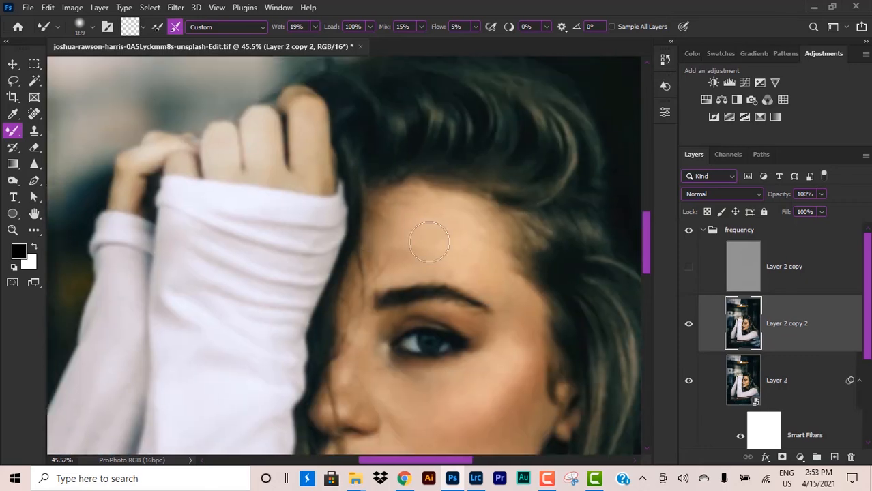
{"action": "scroll", "coordinate": [416, 215], "scroll_direction": "down", "scroll_amount": 1}
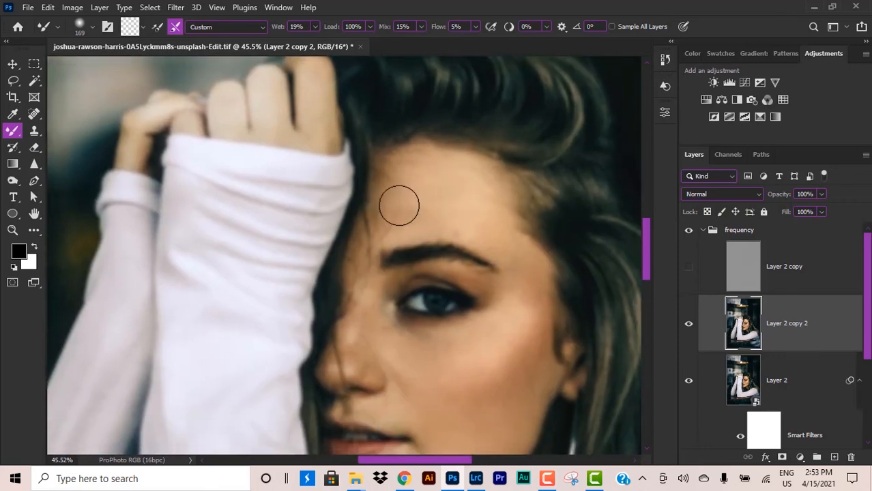
{"action": "scroll", "coordinate": [399, 206], "scroll_direction": "down", "scroll_amount": 3}
{"action": "scroll", "coordinate": [432, 201], "scroll_direction": "right", "scroll_amount": 3}
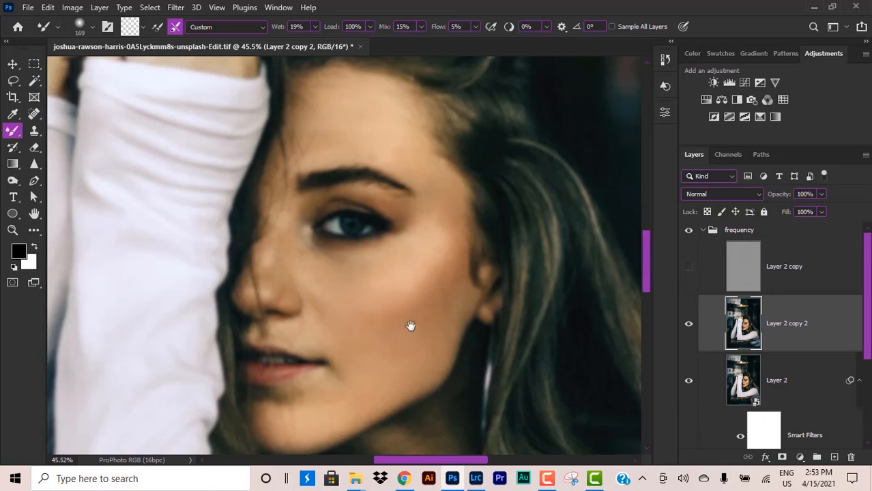
Reduce the Mixer Brush size to 62 and blend the skin under the eye, beside the nose and on the cheek.
{"action": "scroll", "coordinate": [410, 326], "scroll_direction": "up", "scroll_amount": 3}
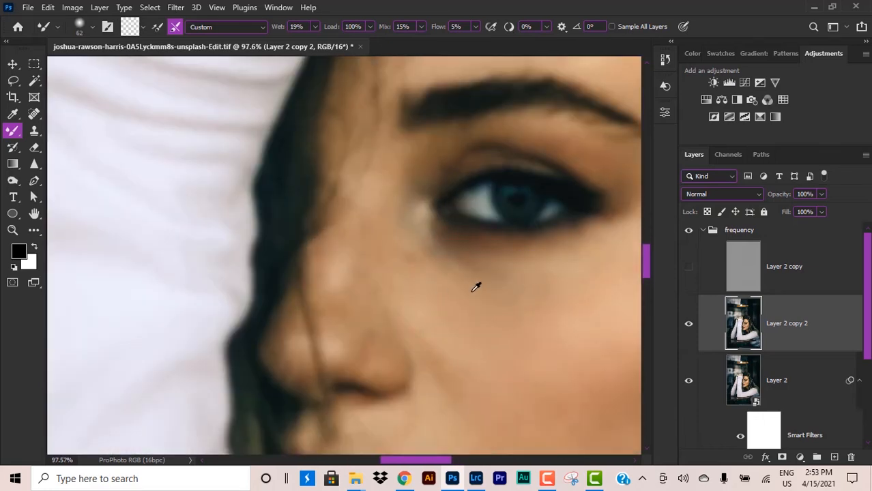
{"action": "scroll", "coordinate": [453, 268], "scroll_direction": "down", "scroll_amount": 4}
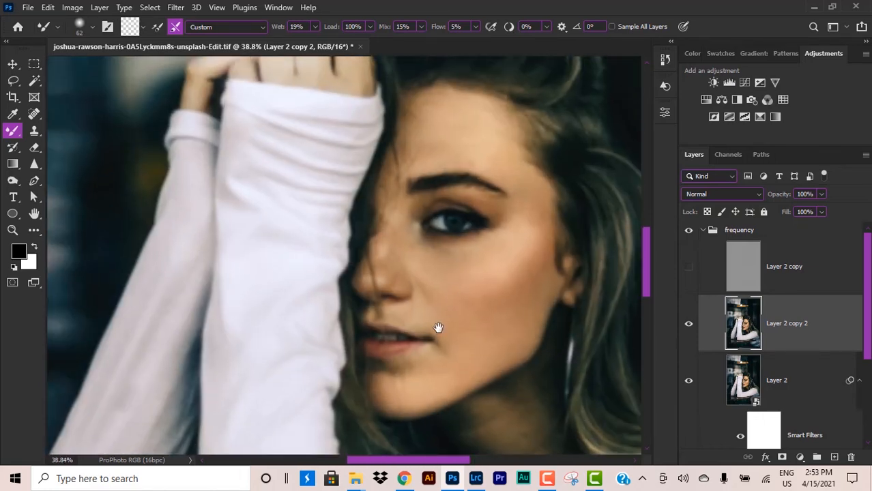
{"action": "scroll", "coordinate": [409, 215], "scroll_direction": "up", "scroll_amount": 2}
{"action": "left_click_drag", "start_coordinate": [440, 311], "coordinate": [463, 250]}
{"action": "scroll", "coordinate": [463, 250], "scroll_direction": "down", "scroll_amount": 2}
{"action": "left_click_drag", "start_coordinate": [512, 295], "coordinate": [434, 292]}
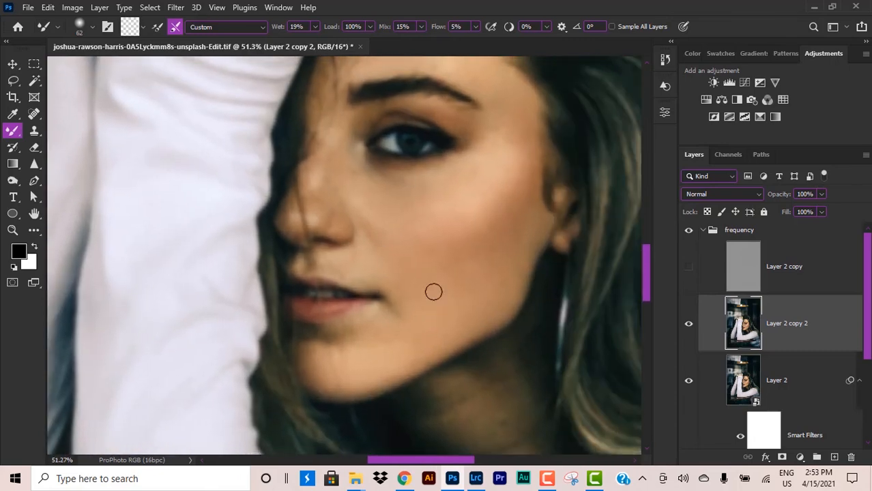
Adjust the Mixer Brush size to 66 and refine the skin around the nose and mouth.
{"action": "key", "text": "]"}
{"action": "key", "text": "]"}
{"action": "key", "text": "]"}
{"action": "key", "text": "]"}
{"action": "key", "text": "]"}
{"action": "left_click_drag", "start_coordinate": [341, 205], "coordinate": [409, 311]}
{"action": "right_click", "coordinate": [388, 275], "text": "alt"}
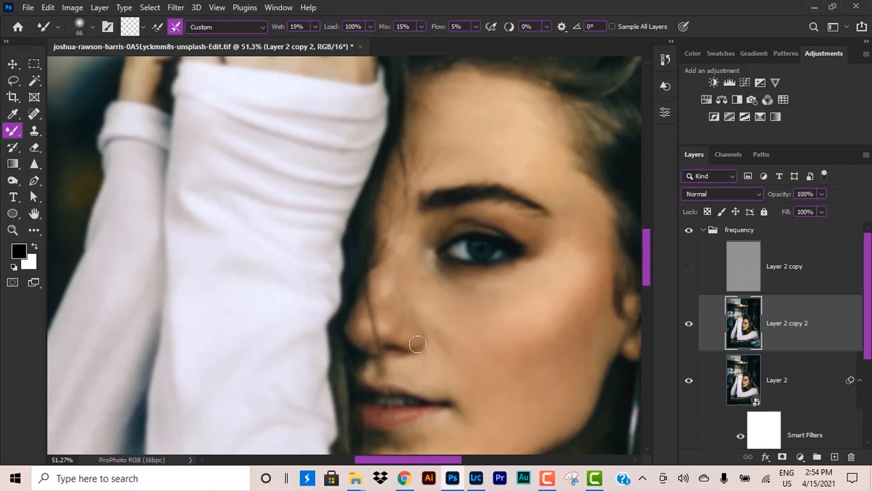
Compare the whole portrait with and without the frequency group, with Layer 2 copy shown again.
{"action": "scroll", "coordinate": [429, 193], "scroll_direction": "down", "scroll_amount": 3}
{"action": "scroll", "coordinate": [436, 249], "scroll_direction": "up", "scroll_amount": 1}
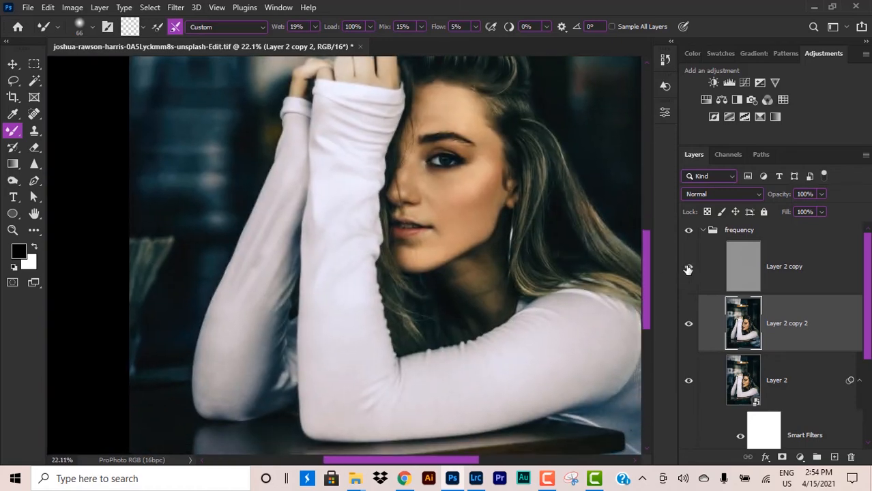
{"action": "left_click", "coordinate": [703, 230]}
{"action": "left_click", "coordinate": [688, 229]}
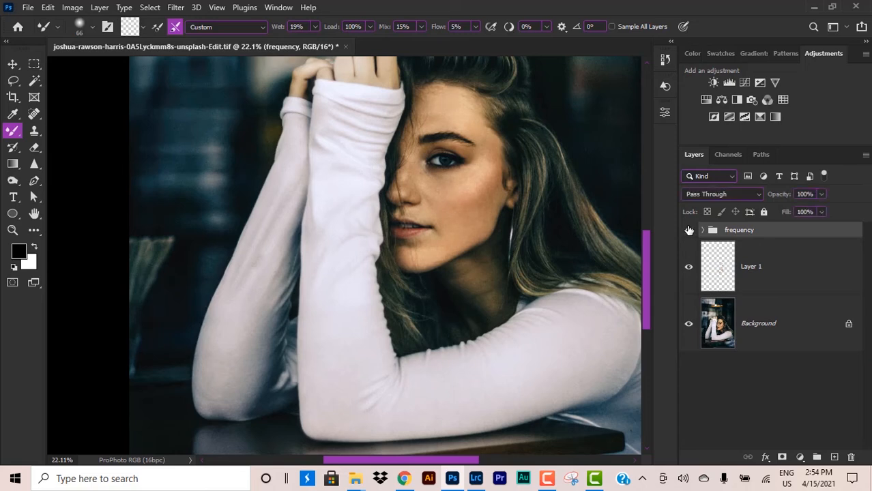
{"action": "left_click", "coordinate": [688, 229]}
{"action": "left_click", "coordinate": [703, 230]}
{"action": "left_click_drag", "start_coordinate": [466, 258], "coordinate": [492, 303]}
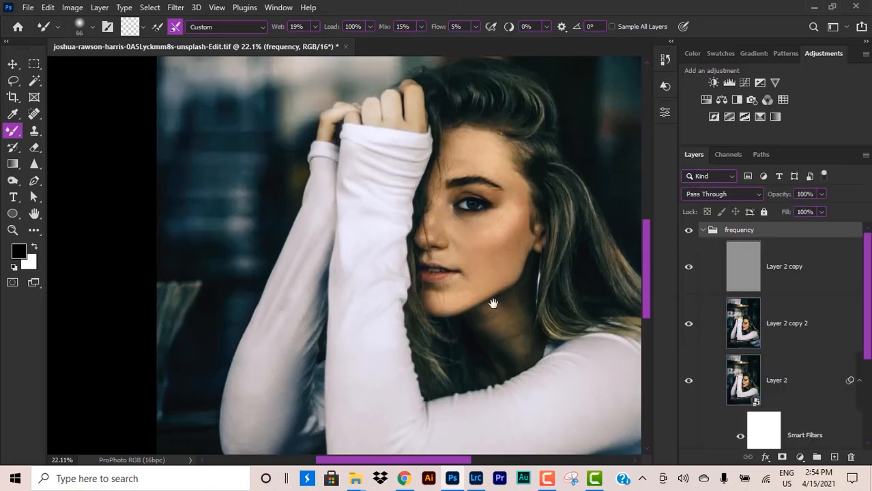
{"action": "left_click", "coordinate": [688, 230]}
{"action": "left_click", "coordinate": [688, 230]}
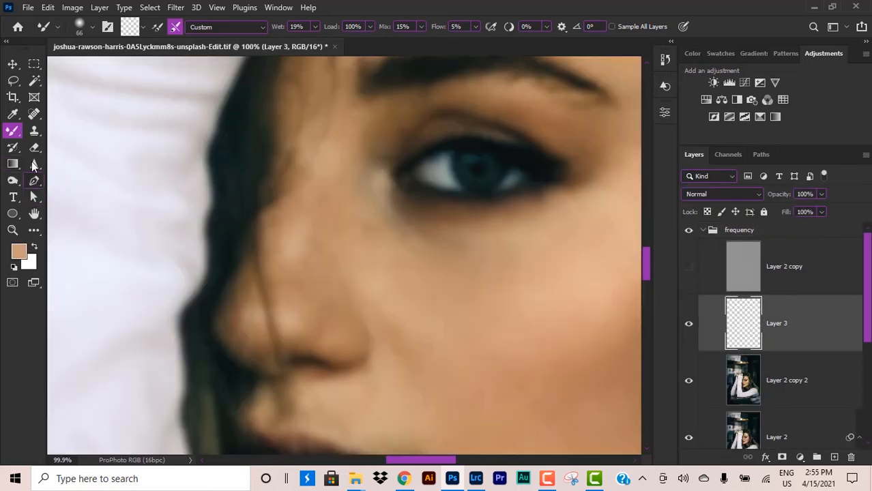
Switch to the regular Brush tool, undo the test stroke under the eye, and set 65% opacity and 5% flow.
{"action": "right_click", "coordinate": [12, 132]}
{"action": "left_click", "coordinate": [101, 128]}
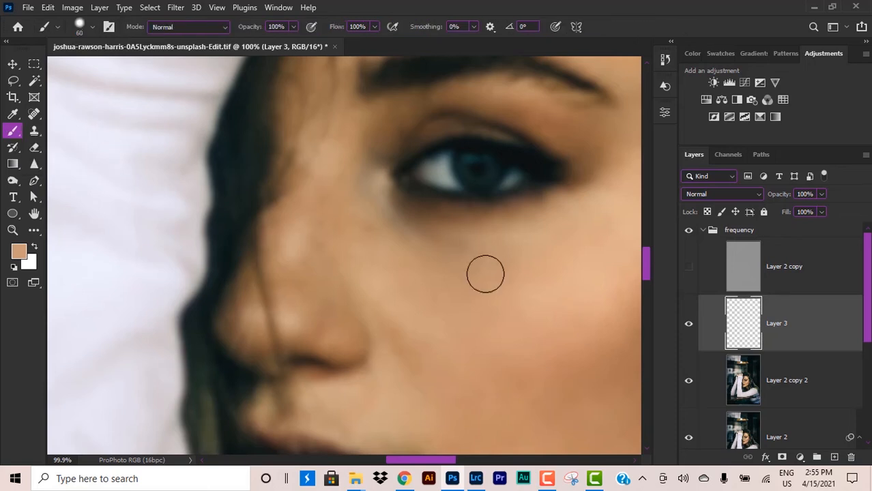
{"action": "scroll", "coordinate": [312, 252], "scroll_direction": "up", "scroll_amount": 1}
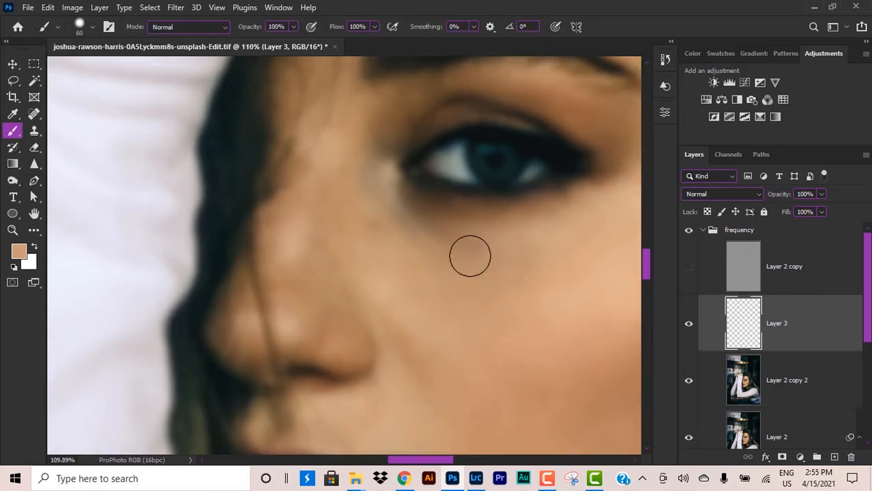
{"action": "left_click_drag", "start_coordinate": [469, 253], "coordinate": [405, 209]}
{"action": "key", "text": "ctrl+z"}
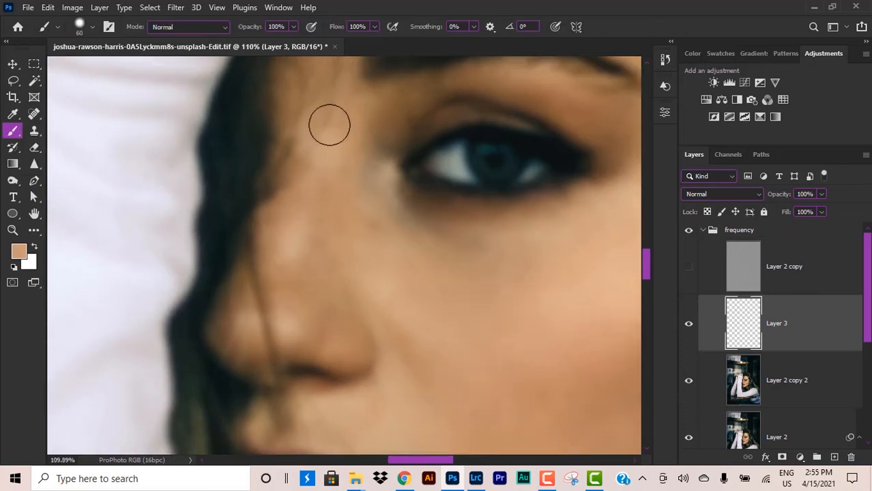
{"action": "mouse_move", "coordinate": [337, 26]}
{"action": "left_mouse_down"}
{"action": "mouse_move", "coordinate": [131, 83]}
{"action": "mouse_move", "coordinate": [155, 74]}
{"action": "left_mouse_up"}
{"action": "left_click_drag", "start_coordinate": [247, 29], "coordinate": [94, 84]}
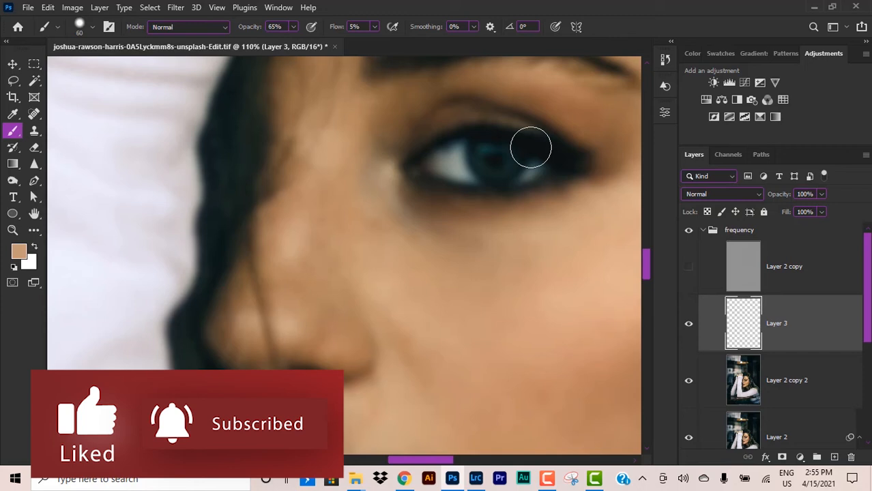
Paint sampled skin tones on Layer 3 over the inner eye corner and the shadow under the eye.
{"action": "left_click_drag", "start_coordinate": [360, 165], "coordinate": [394, 192]}
{"action": "left_click", "coordinate": [428, 295], "text": "alt"}
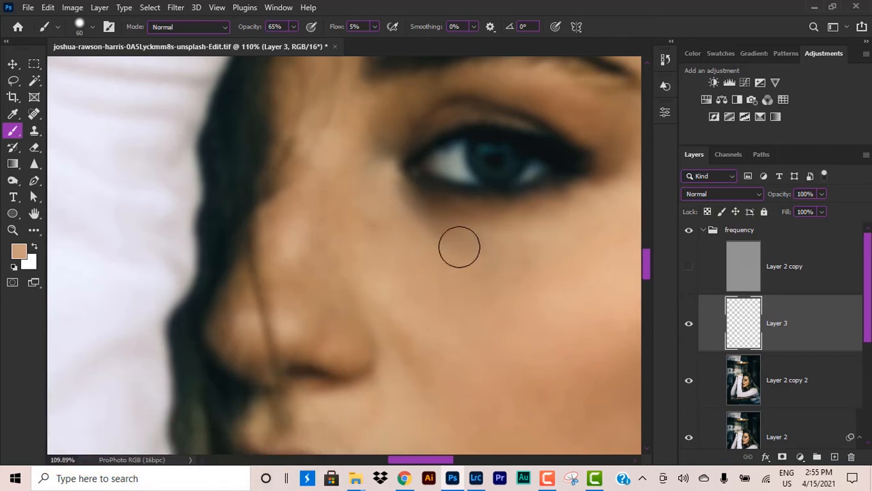
{"action": "left_click", "coordinate": [458, 247]}
{"action": "left_click", "coordinate": [344, 228], "text": "alt"}
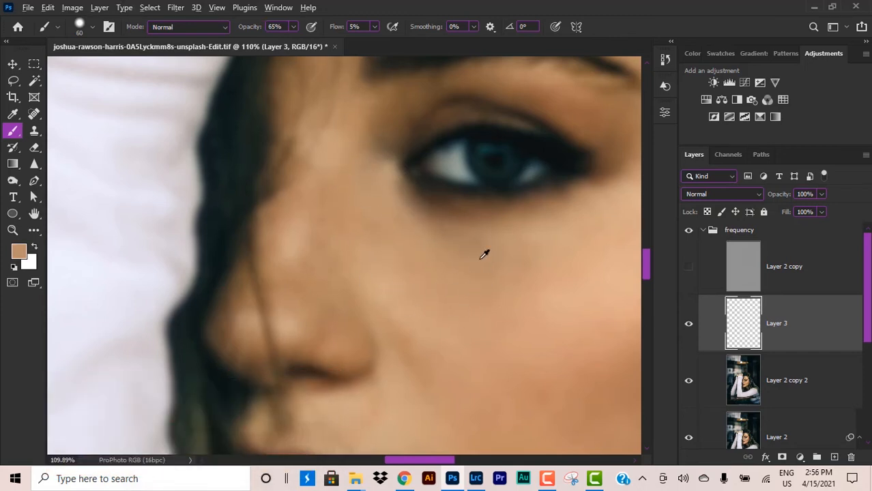
Enlarge the brush to 88 and paint sampled skin tone under the eye toward the cheek.
{"action": "scroll", "coordinate": [478, 252], "scroll_direction": "down", "scroll_amount": 5}
{"action": "mouse_move", "coordinate": [456, 259]}
{"action": "left_mouse_down", "text": "alt"}
{"action": "mouse_move", "coordinate": [473, 272]}
{"action": "mouse_move", "coordinate": [468, 280]}
{"action": "mouse_move", "coordinate": [436, 278]}
{"action": "left_mouse_up", "text": "alt"}
{"action": "scroll", "coordinate": [445, 232], "scroll_direction": "up", "scroll_amount": 4}
{"action": "scroll", "coordinate": [419, 300], "scroll_direction": "down", "scroll_amount": 1}
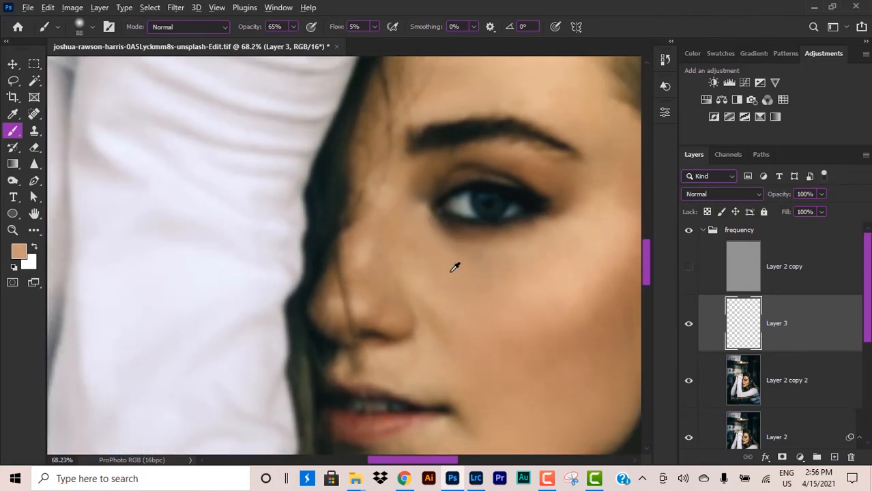
{"action": "left_click_drag", "start_coordinate": [454, 262], "coordinate": [478, 308]}
{"action": "scroll", "coordinate": [450, 261], "scroll_direction": "down", "scroll_amount": 3}
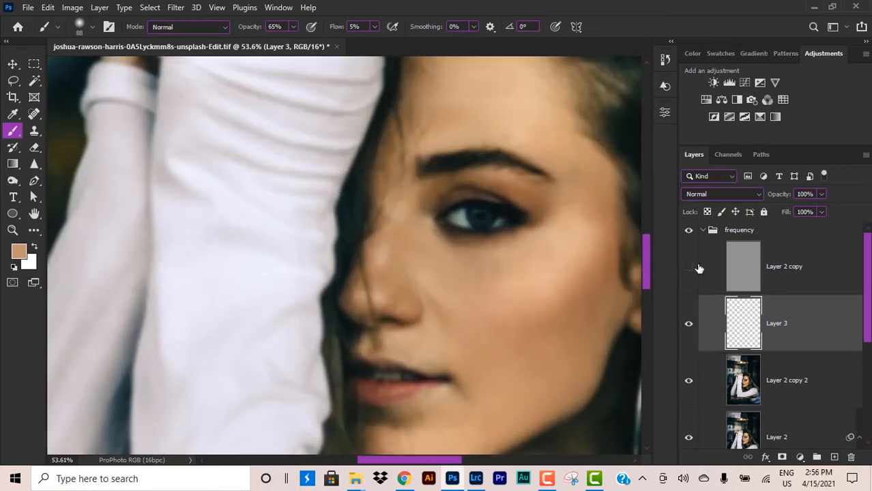
Show Layer 2 copy and compare the face with and without Layer 3.
{"action": "left_click", "coordinate": [689, 267]}
{"action": "scroll", "coordinate": [426, 252], "scroll_direction": "up", "scroll_amount": 8}
{"action": "scroll", "coordinate": [429, 236], "scroll_direction": "down", "scroll_amount": 12}
{"action": "left_click", "coordinate": [689, 323]}
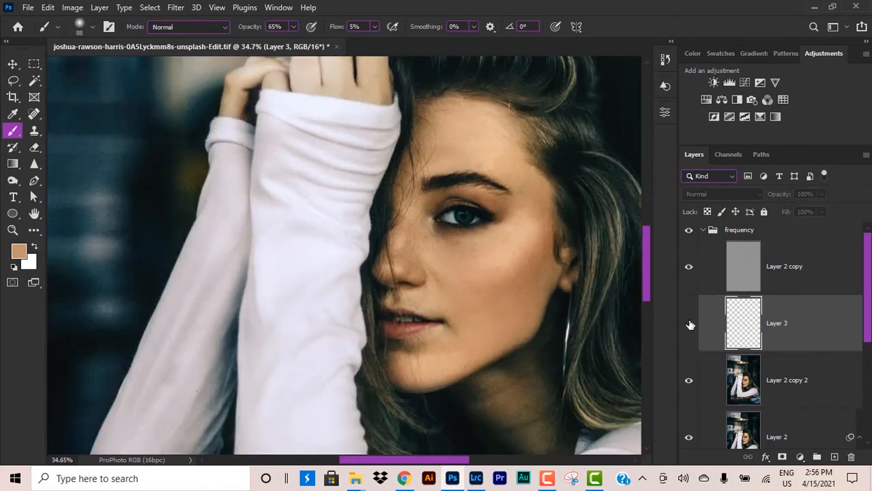
{"action": "left_click", "coordinate": [689, 324]}
{"action": "left_click", "coordinate": [689, 323]}
{"action": "left_click", "coordinate": [689, 324]}
Hide Layer 2 copy and paint sampled skin tones around the inner eye corner and beside the nose at brush size 53.
{"action": "left_click", "coordinate": [689, 267]}
{"action": "scroll", "coordinate": [441, 217], "scroll_direction": "up", "scroll_amount": 5}
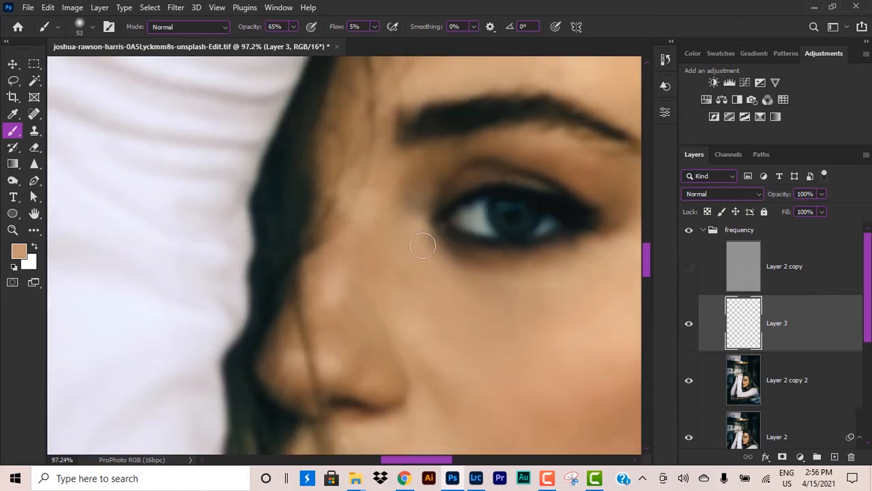
{"action": "scroll", "coordinate": [422, 245], "scroll_direction": "down", "scroll_amount": 4}
{"action": "scroll", "coordinate": [416, 196], "scroll_direction": "up", "scroll_amount": 2}
{"action": "left_click", "coordinate": [417, 195], "text": "alt"}
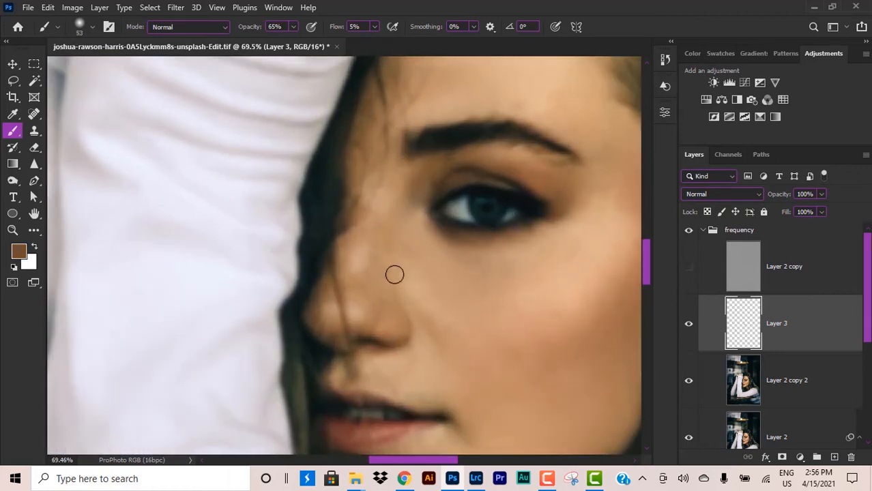
{"action": "scroll", "coordinate": [421, 192], "scroll_direction": "down", "scroll_amount": 1}
{"action": "scroll", "coordinate": [414, 224], "scroll_direction": "up", "scroll_amount": 2}
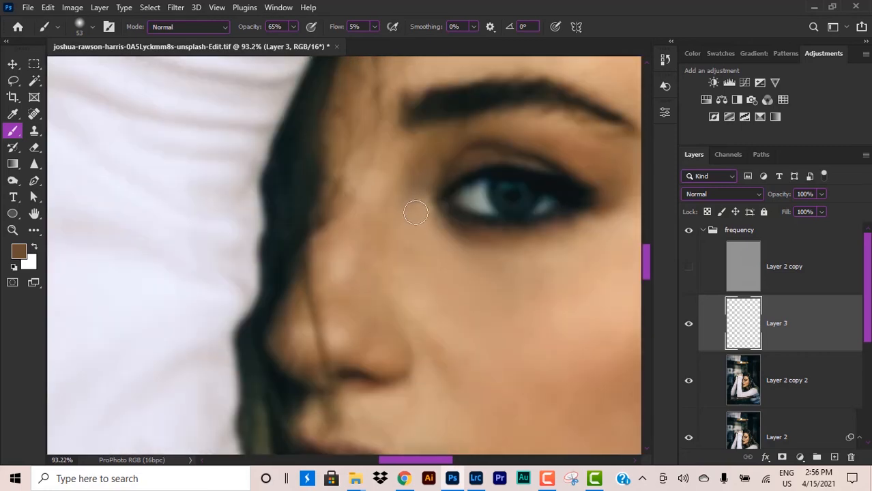
{"action": "left_click", "coordinate": [427, 201], "text": "alt"}
{"action": "left_click", "coordinate": [416, 293], "text": "alt"}
{"action": "left_click_drag", "start_coordinate": [423, 170], "coordinate": [434, 158]}
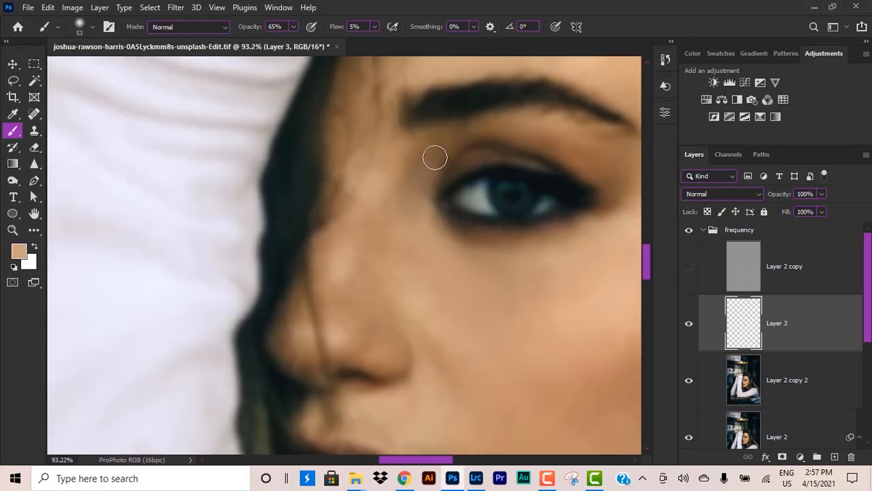
{"action": "mouse_move", "coordinate": [415, 272]}
{"action": "left_mouse_down"}
{"action": "mouse_move", "coordinate": [416, 262]}
{"action": "mouse_move", "coordinate": [411, 273]}
{"action": "mouse_move", "coordinate": [439, 328]}
{"action": "left_mouse_up"}
Enlarge the brush to 81 and even out the nose bridge with skin tones sampled nearby.
{"action": "left_click", "coordinate": [424, 258], "text": "alt"}
{"action": "key", "text": "bracketright"}
{"action": "key", "text": "bracketright"}
{"action": "key", "text": "bracketright"}
{"action": "left_click", "coordinate": [399, 230], "text": "alt"}
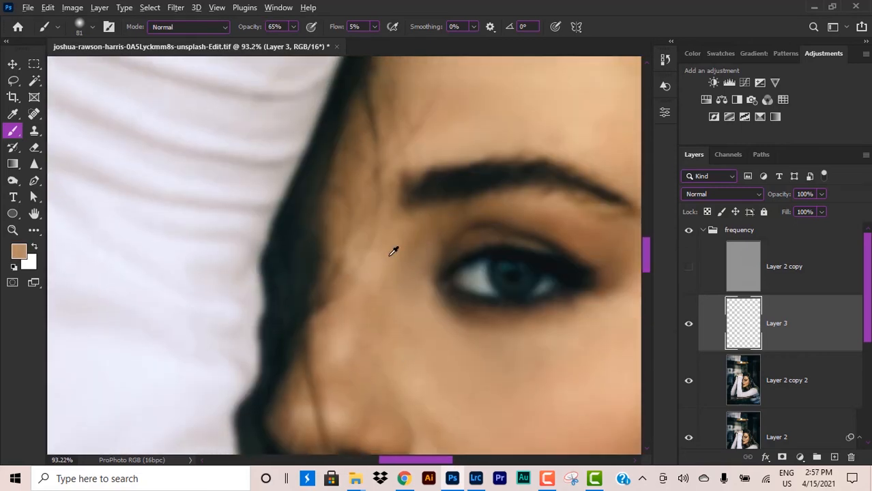
{"action": "left_click", "coordinate": [393, 286], "text": "alt"}
Paint tones sampled from the upper eyelid into the area between the inner eye corner and nose bridge at brush size 51.
{"action": "left_click", "coordinate": [475, 207], "text": "alt"}
{"action": "mouse_move", "coordinate": [474, 206]}
{"action": "left_mouse_down"}
{"action": "mouse_move", "coordinate": [422, 232]}
{"action": "mouse_move", "coordinate": [433, 223]}
{"action": "left_mouse_up"}
{"action": "left_click", "coordinate": [509, 202], "text": "alt"}
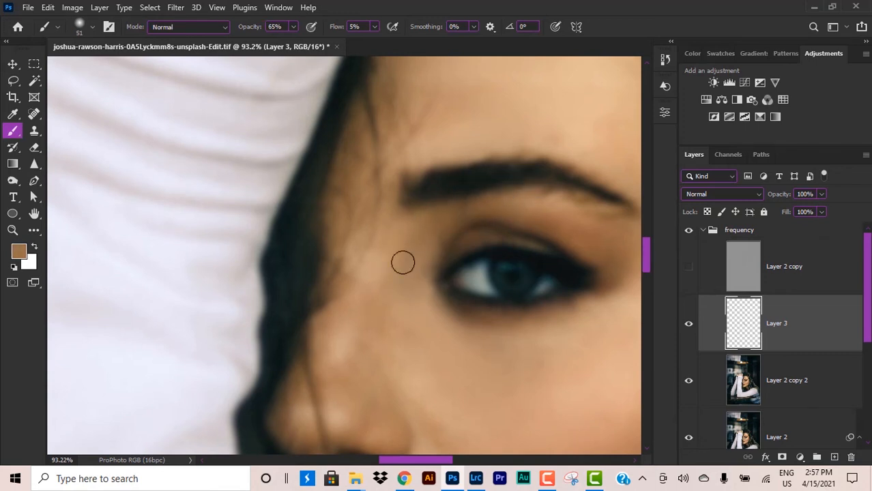
{"action": "left_click_drag", "start_coordinate": [414, 271], "coordinate": [437, 176]}
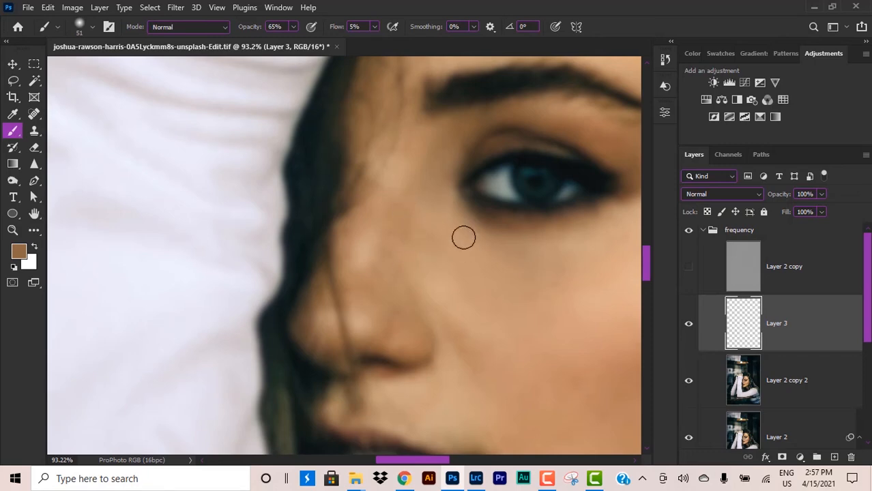
Show Layer 2 copy again and compare the whole portrait with and without Layer 3.
{"action": "scroll", "coordinate": [464, 237], "scroll_direction": "down", "scroll_amount": 4}
{"action": "left_click", "coordinate": [689, 267]}
{"action": "scroll", "coordinate": [477, 247], "scroll_direction": "up", "scroll_amount": 4}
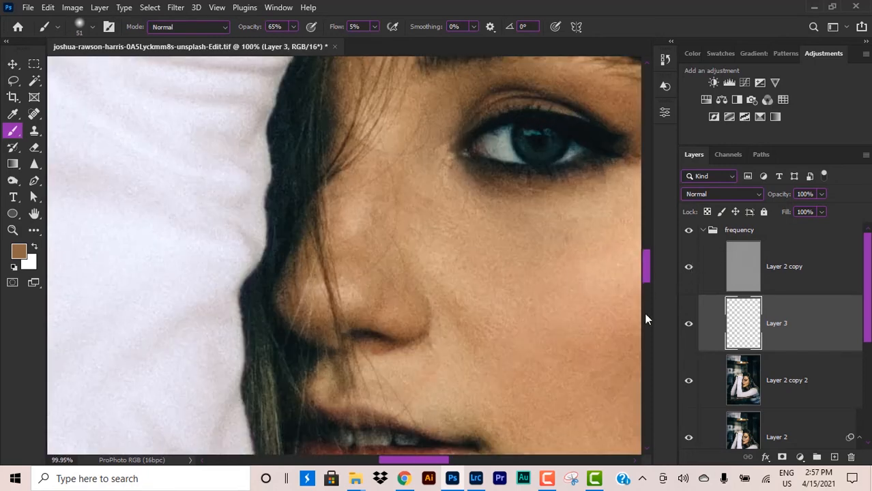
{"action": "scroll", "coordinate": [399, 228], "scroll_direction": "down", "scroll_amount": 8}
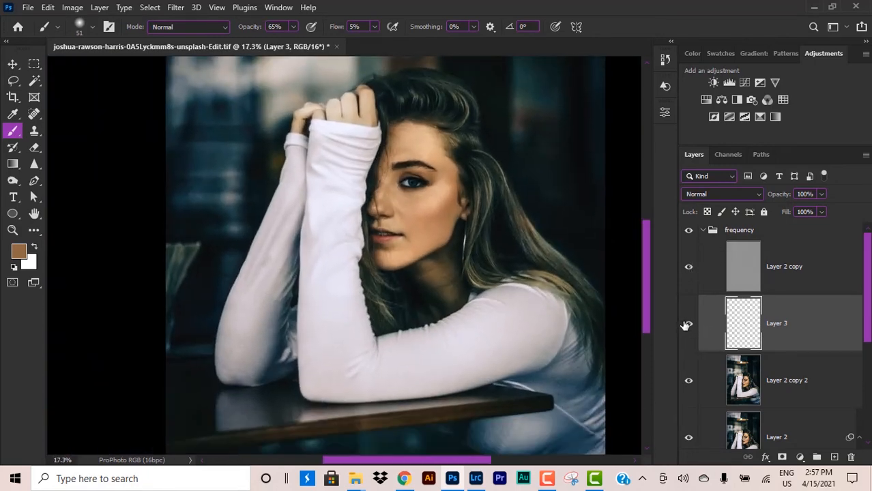
{"action": "left_click", "coordinate": [687, 324]}
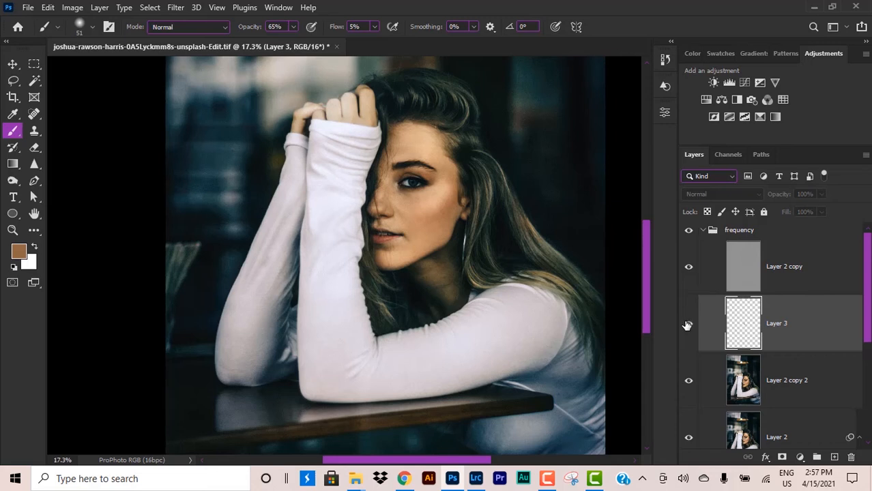
{"action": "left_click", "coordinate": [687, 324]}
{"action": "left_click", "coordinate": [688, 324]}
{"action": "left_click", "coordinate": [688, 324]}
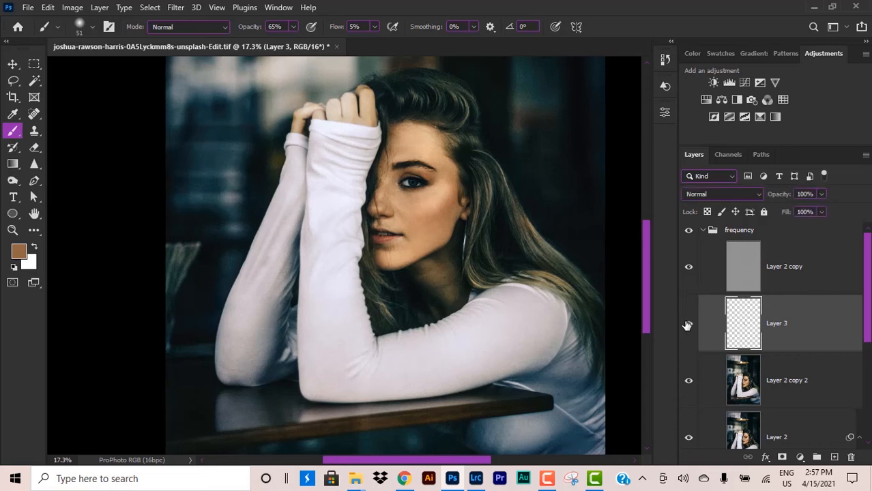
{"action": "left_click", "coordinate": [687, 325]}
{"action": "left_click", "coordinate": [687, 325]}
Duplicate the Layer 2 copy texture layer and hide the original.
{"action": "left_click_drag", "start_coordinate": [784, 197], "coordinate": [383, 232]}
{"action": "scroll", "coordinate": [409, 179], "scroll_direction": "up", "scroll_amount": 5}
{"action": "scroll", "coordinate": [401, 171], "scroll_direction": "down", "scroll_amount": 3}
{"action": "left_click", "coordinate": [827, 281]}
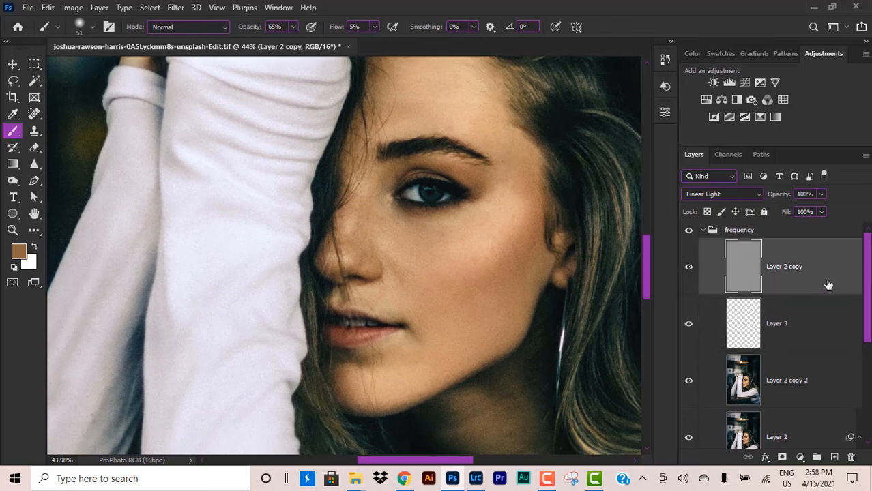
{"action": "key", "text": "ctrl+j"}
{"action": "left_click", "coordinate": [688, 323]}
Switch to the Clone Stamp tool and set its sampling to Current Layer.
{"action": "scroll", "coordinate": [387, 229], "scroll_direction": "up", "scroll_amount": 3}
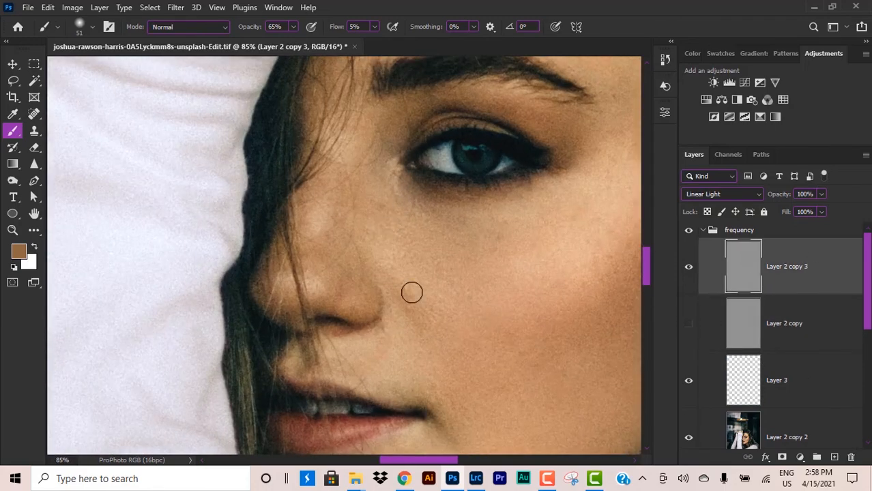
{"action": "left_click", "coordinate": [34, 131]}
{"action": "scroll", "coordinate": [437, 204], "scroll_direction": "down", "scroll_amount": 3}
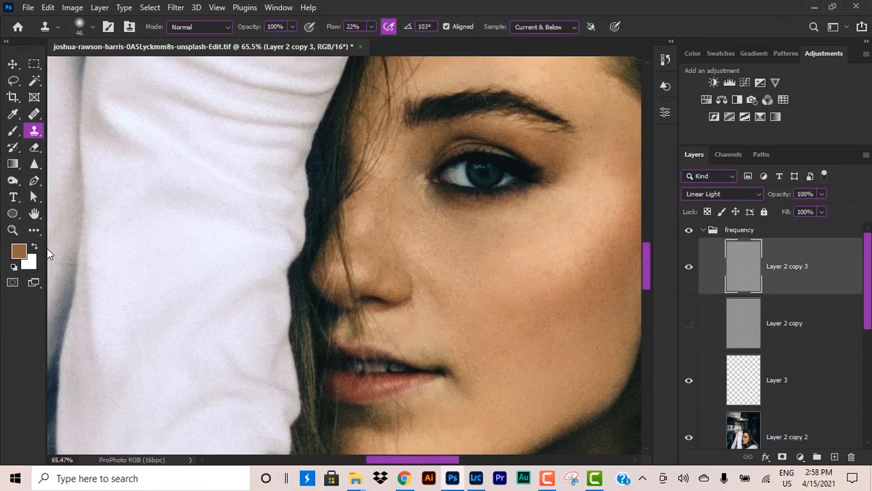
{"action": "scroll", "coordinate": [496, 274], "scroll_direction": "up", "scroll_amount": 1}
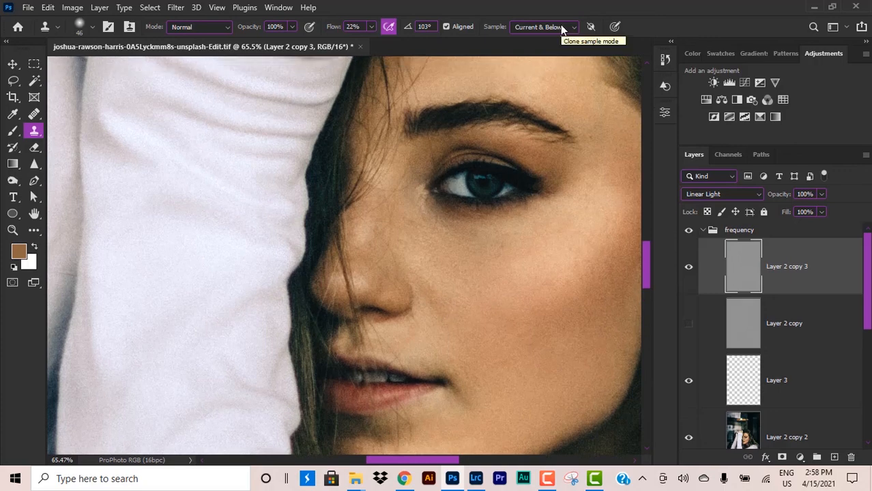
{"action": "left_click", "coordinate": [544, 26]}
{"action": "left_click", "coordinate": [532, 35]}
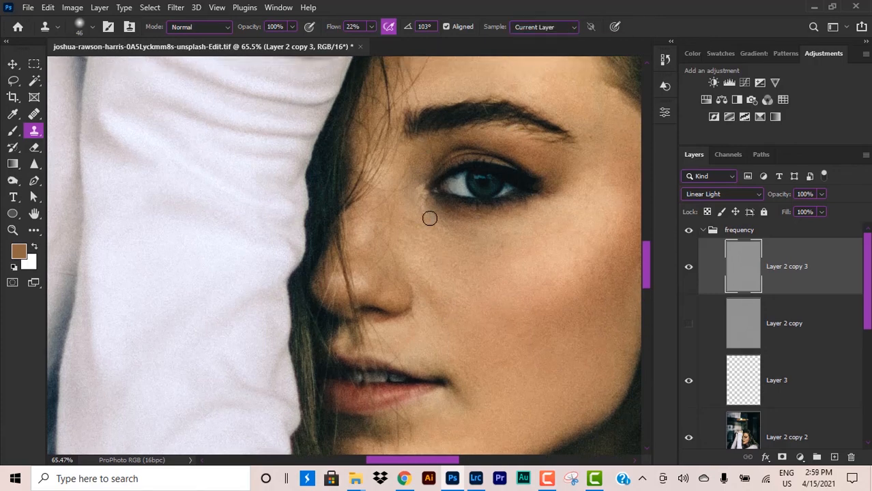
Clone clean skin texture from below the inner eye corner over the corner on Layer 2 copy 3.
{"action": "scroll", "coordinate": [418, 257], "scroll_direction": "up", "scroll_amount": 4}
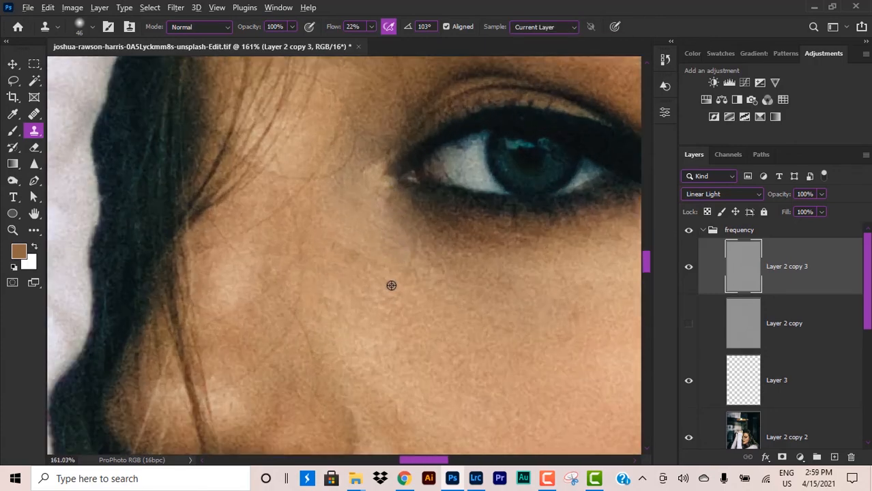
{"action": "left_click", "coordinate": [381, 258], "text": "alt"}
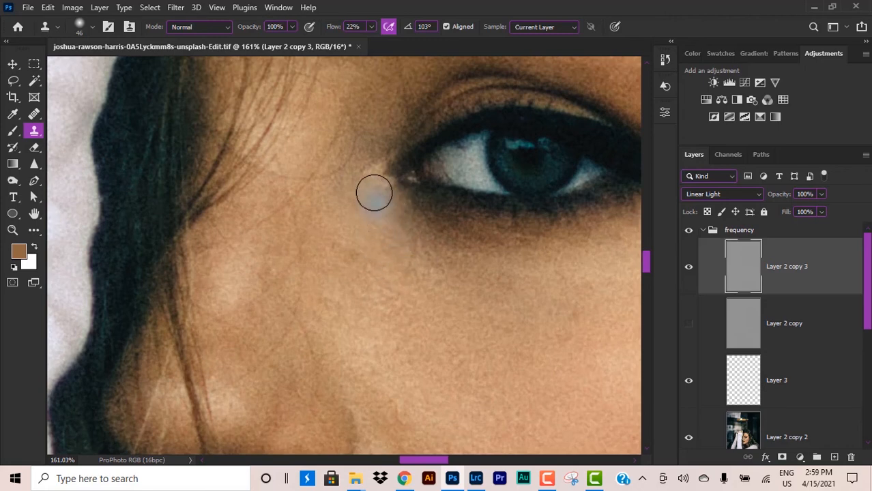
{"action": "left_click_drag", "start_coordinate": [373, 191], "coordinate": [371, 167]}
{"action": "scroll", "coordinate": [373, 171], "scroll_direction": "down", "scroll_amount": 5}
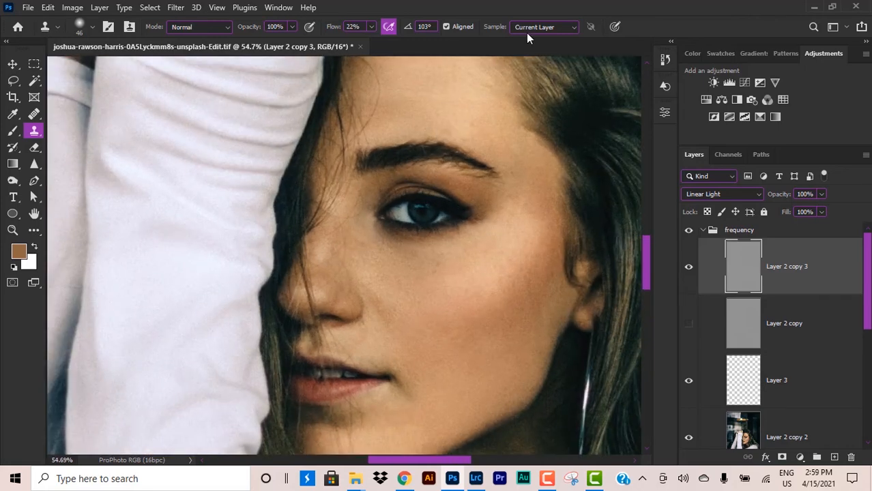
Try cloning on the cheek with sampling set to Current & Below, and return the sampling to Current Layer.
{"action": "left_click", "coordinate": [535, 27]}
{"action": "left_click", "coordinate": [539, 47]}
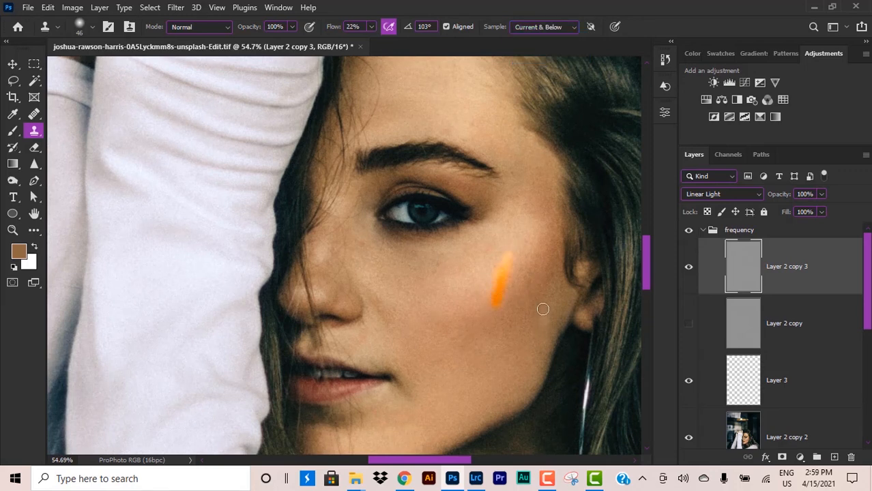
{"action": "scroll", "coordinate": [361, 232], "scroll_direction": "up", "scroll_amount": 3}
{"action": "left_click", "coordinate": [539, 27]}
{"action": "left_click", "coordinate": [539, 37]}
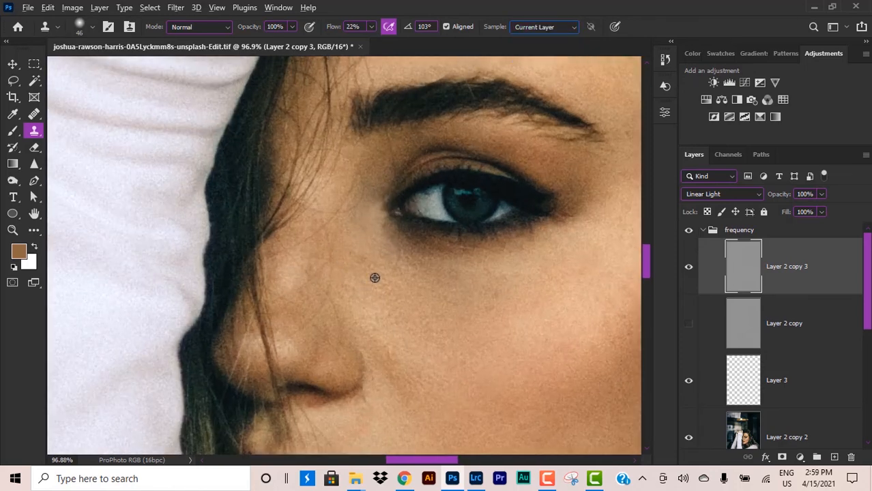
Clone clean skin texture over the area beside the nose and under the eye on Layer 2 copy 3.
{"action": "left_click_drag", "start_coordinate": [353, 257], "coordinate": [384, 272]}
{"action": "left_click", "coordinate": [365, 254], "text": "alt"}
{"action": "left_click", "coordinate": [419, 293]}
{"action": "scroll", "coordinate": [437, 217], "scroll_direction": "down", "scroll_amount": 1}
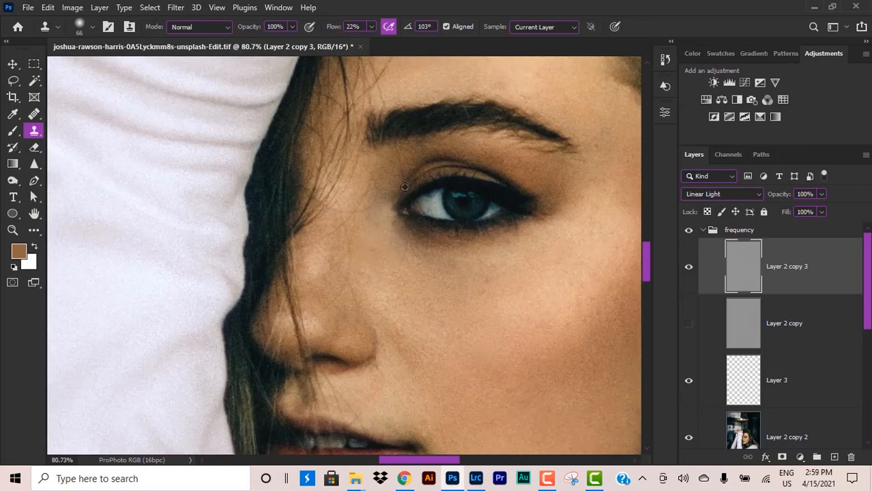
Collapse the frequency group and toggle its visibility to compare the portrait with and without the retouching, close up and zoomed out.
{"action": "scroll", "coordinate": [496, 247], "scroll_direction": "down", "scroll_amount": 5}
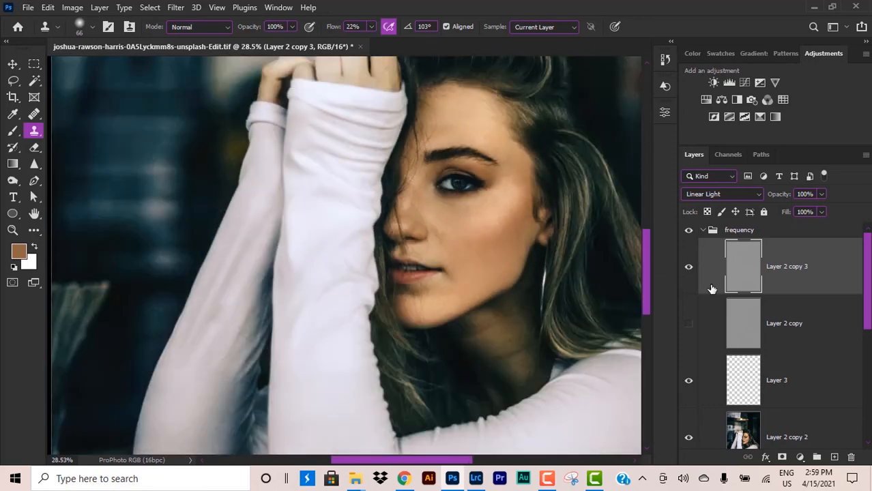
{"action": "left_click", "coordinate": [705, 232]}
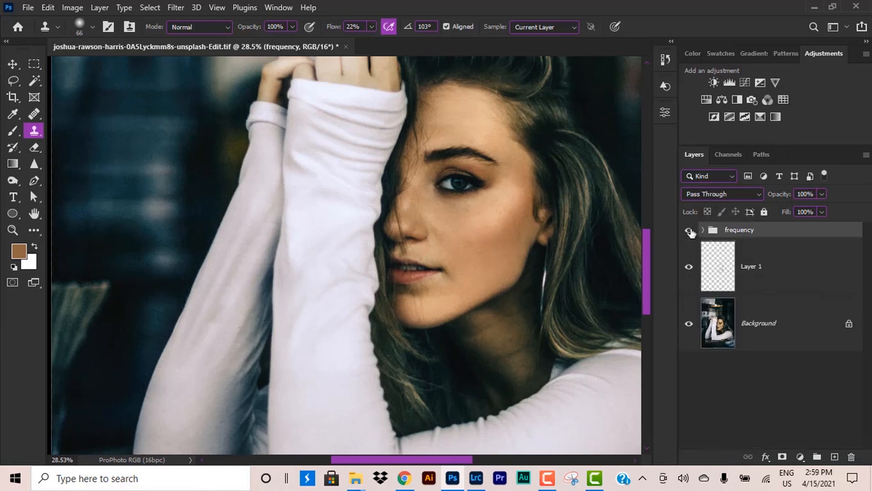
{"action": "left_click", "coordinate": [689, 232]}
{"action": "left_click", "coordinate": [689, 231]}
{"action": "scroll", "coordinate": [513, 197], "scroll_direction": "down", "scroll_amount": 5}
{"action": "scroll", "coordinate": [514, 201], "scroll_direction": "down", "scroll_amount": 1}
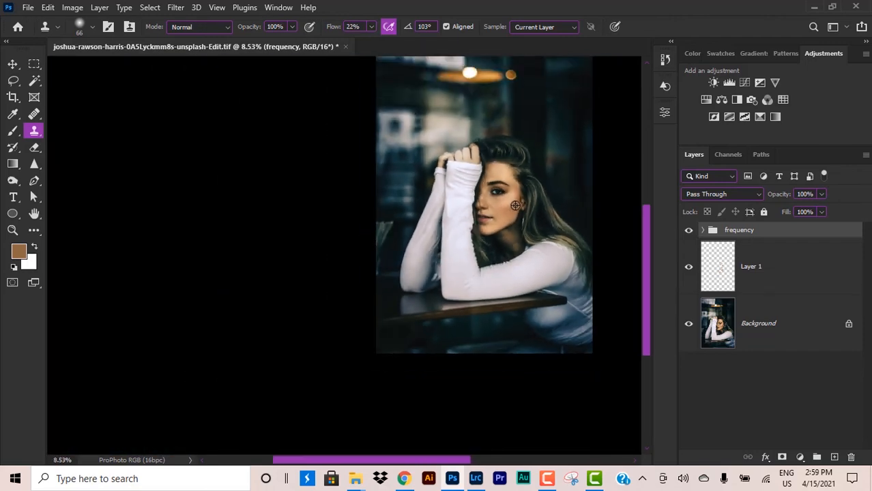
{"action": "left_click", "coordinate": [689, 231]}
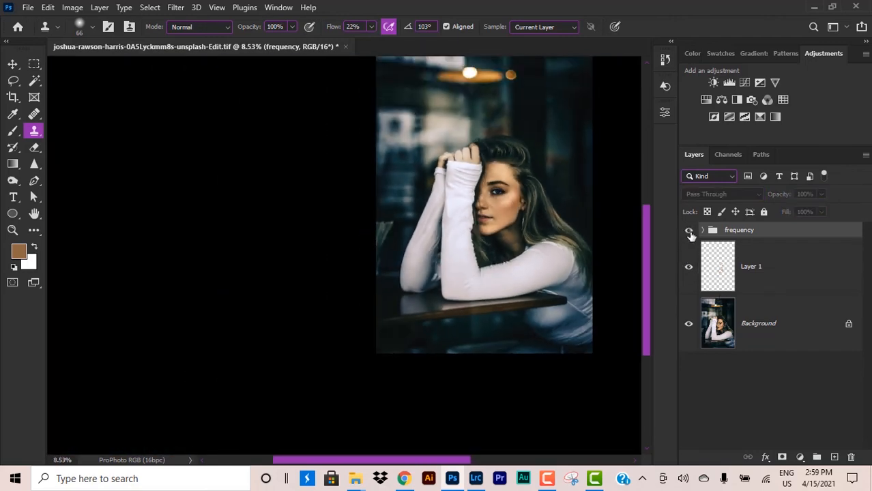
{"action": "left_click", "coordinate": [690, 233]}
{"action": "left_click", "coordinate": [688, 232]}
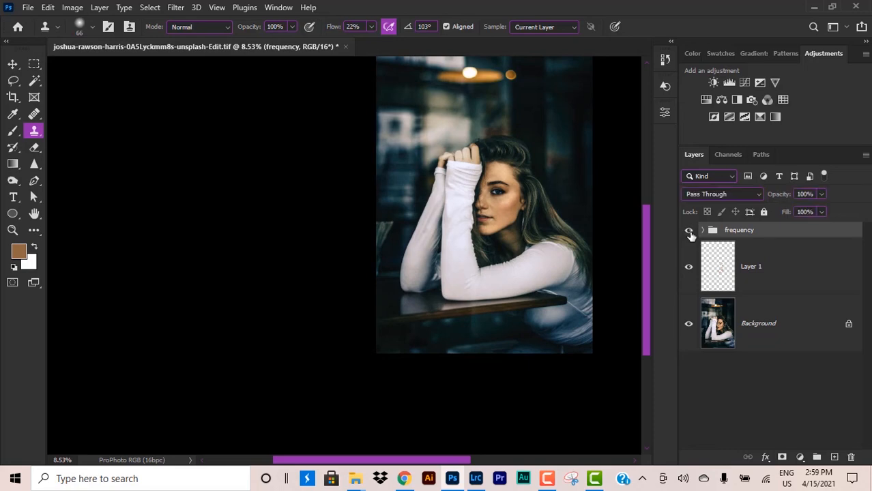
Check the retouched portrait at closer range and save the edited TIF with the frequency group visible.
{"action": "scroll", "coordinate": [545, 257], "scroll_direction": "up", "scroll_amount": 5}
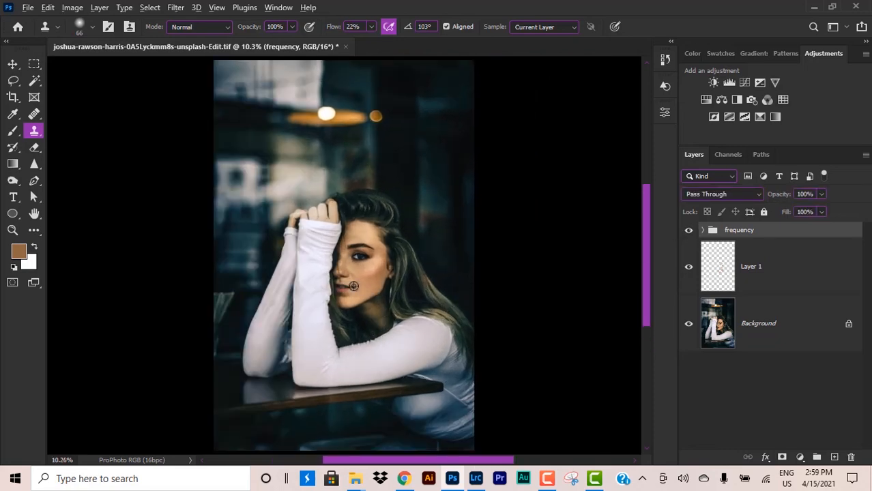
{"action": "scroll", "coordinate": [358, 285], "scroll_direction": "down", "scroll_amount": 3}
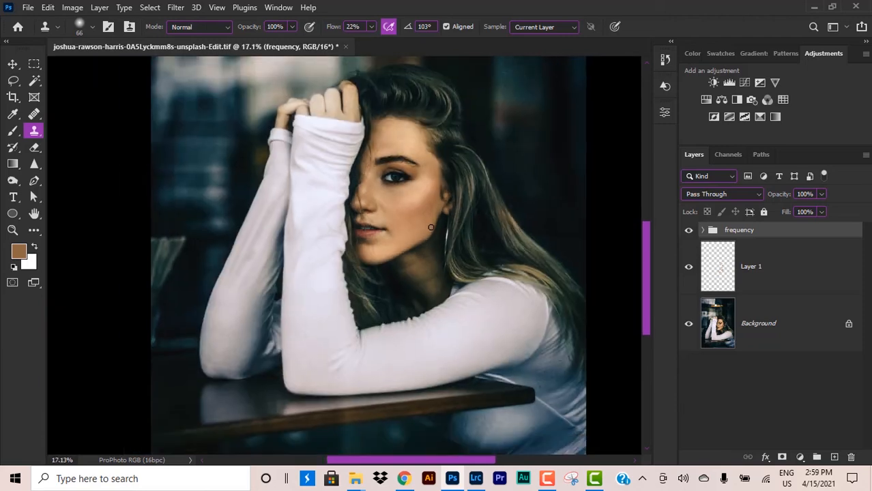
{"action": "scroll", "coordinate": [430, 227], "scroll_direction": "down", "scroll_amount": 3}
{"action": "left_click_drag", "start_coordinate": [436, 196], "coordinate": [434, 239]}
{"action": "key", "text": "ctrl+s"}
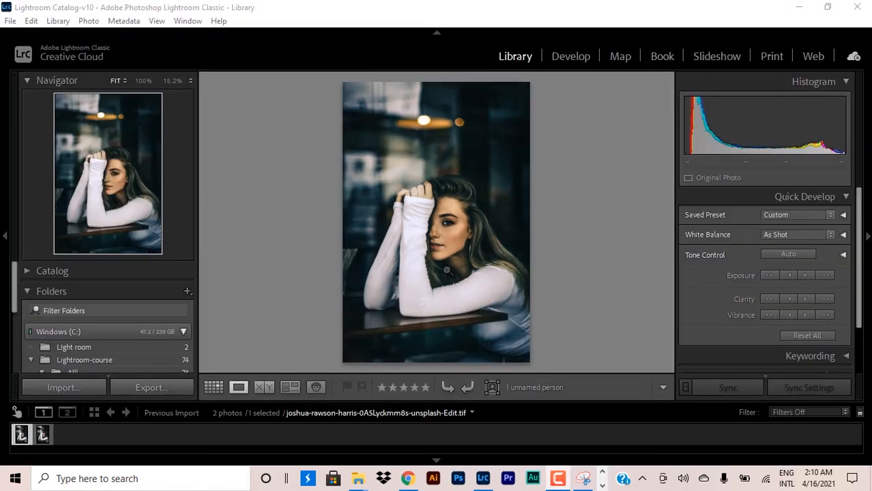
Switch to Lightroom Classic and compare the retouched TIF with the original JPG at 100% around the eye and cheek.
{"action": "left_click", "coordinate": [446, 238]}
{"action": "left_click", "coordinate": [458, 236]}
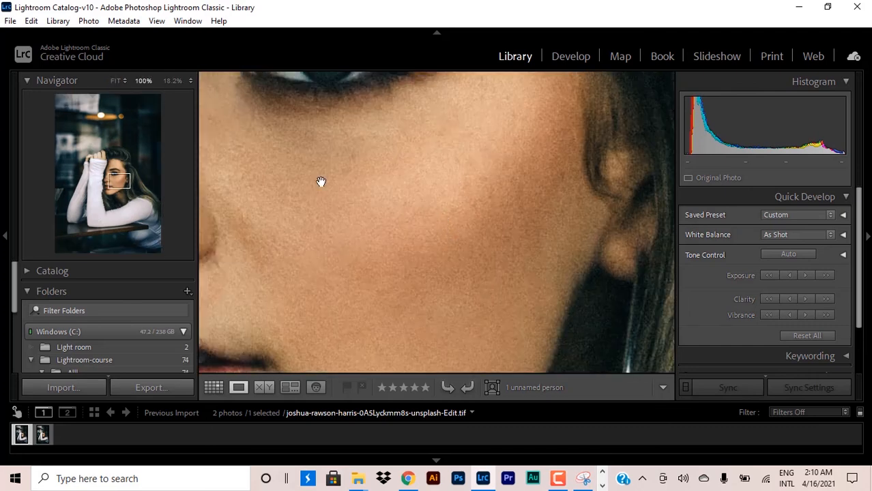
{"action": "left_click_drag", "start_coordinate": [321, 181], "coordinate": [421, 291]}
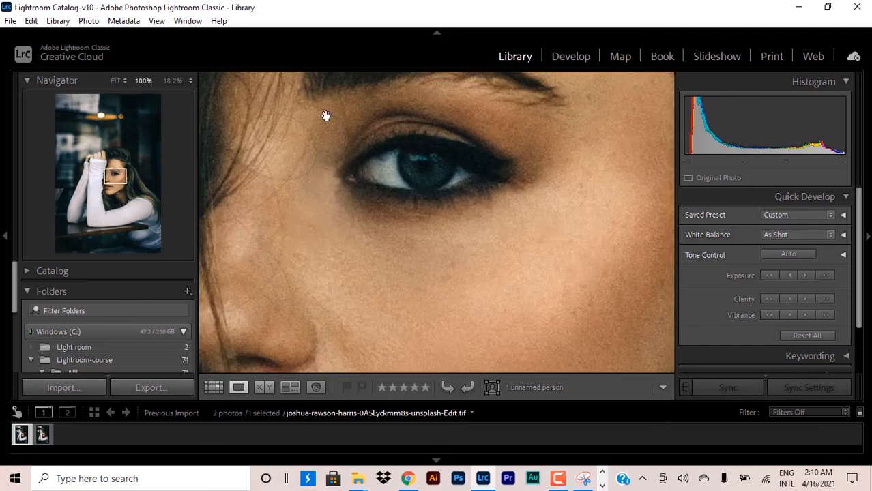
{"action": "left_click", "coordinate": [45, 435]}
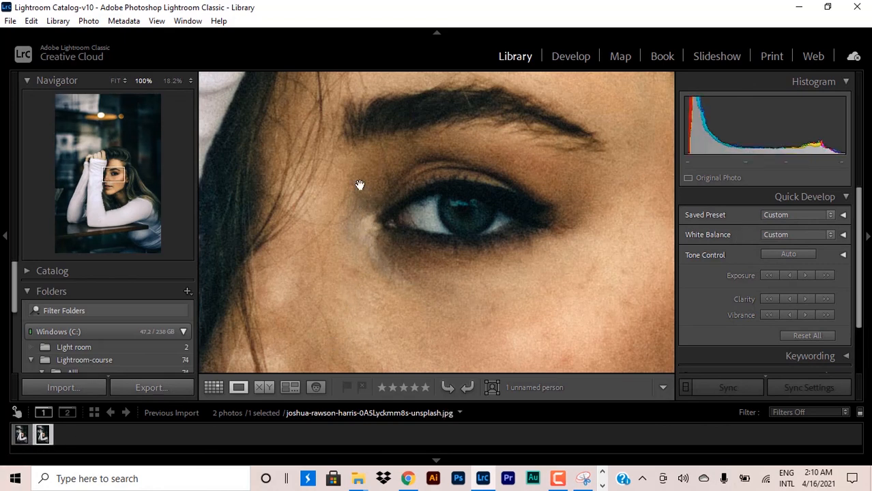
{"action": "left_click", "coordinate": [23, 436]}
{"action": "left_click", "coordinate": [43, 435]}
{"action": "left_click", "coordinate": [22, 440]}
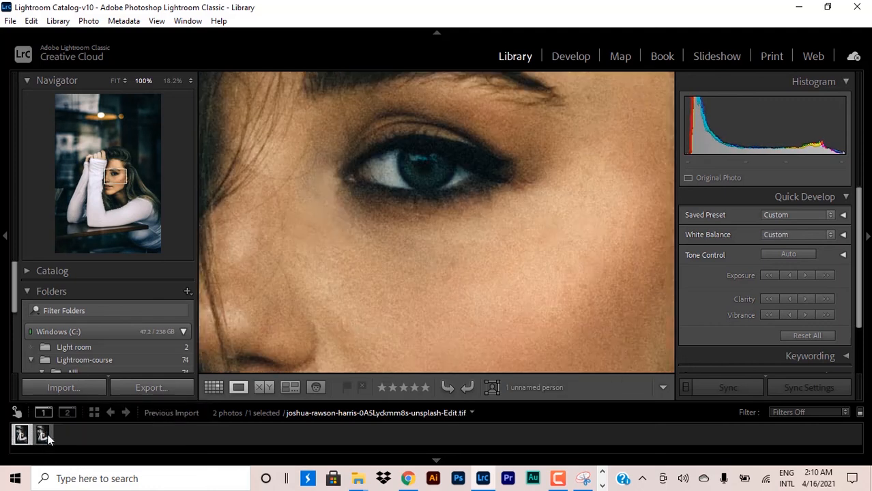
{"action": "key", "text": "z"}
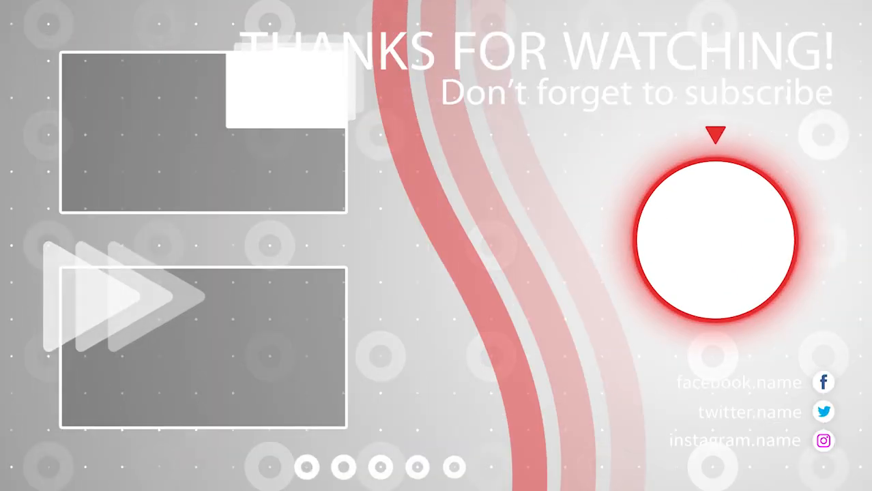